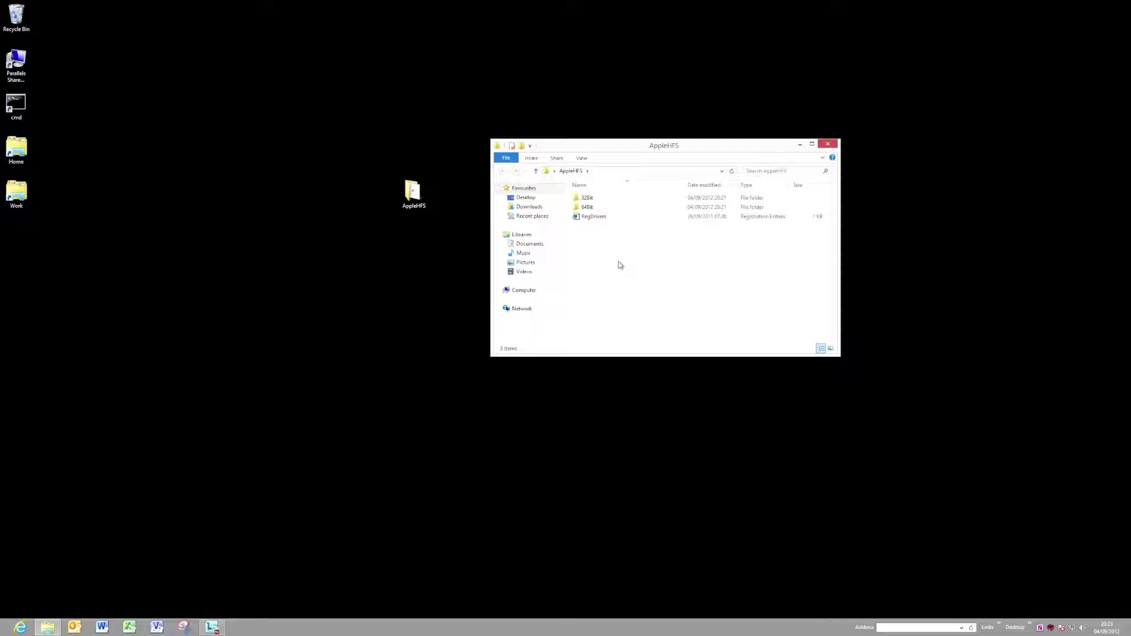
# Check the computer's system properties, then open the 64Bit folder with AppleHFS.sys and AppleMNT.sys.
pyautogui.rightClick(526, 290)
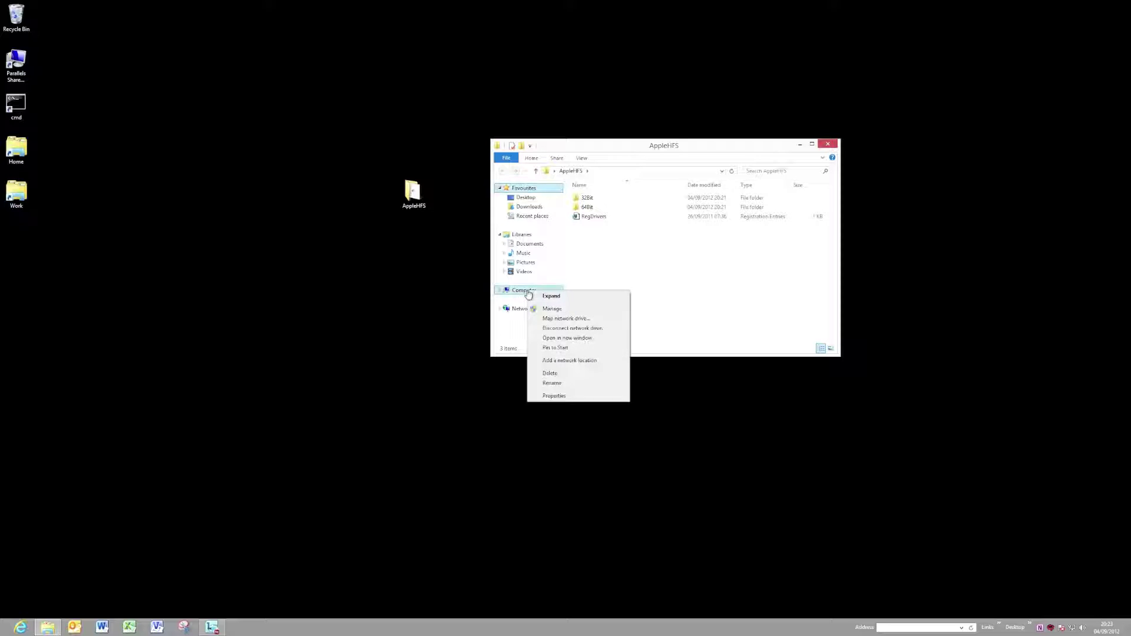
pyautogui.click(556, 395)
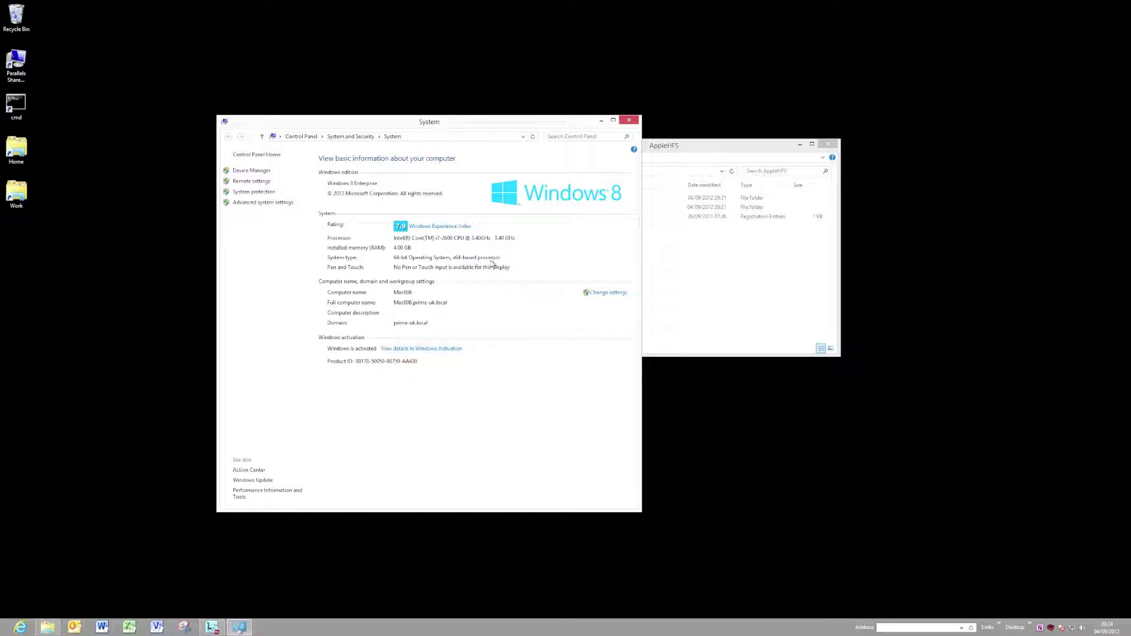
pyautogui.click(629, 120)
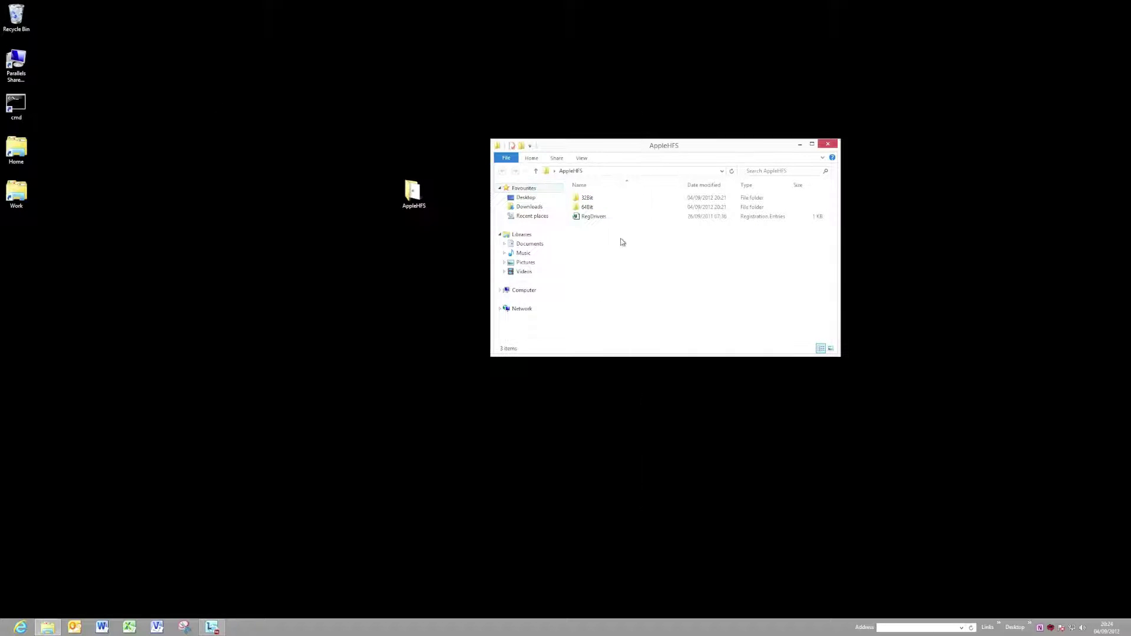
pyautogui.doubleClick(587, 206)
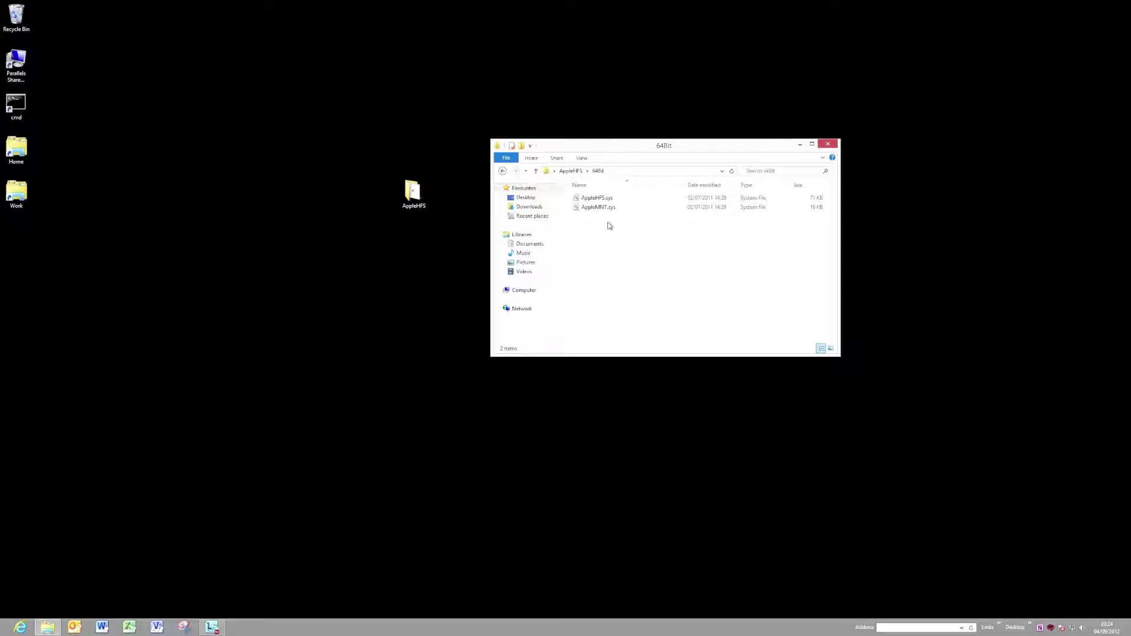
# Open a second Explorer window with Ctrl+N and place it on the left beside the 64Bit window.
pyautogui.moveTo(666, 144); pyautogui.dragTo(770, 104)
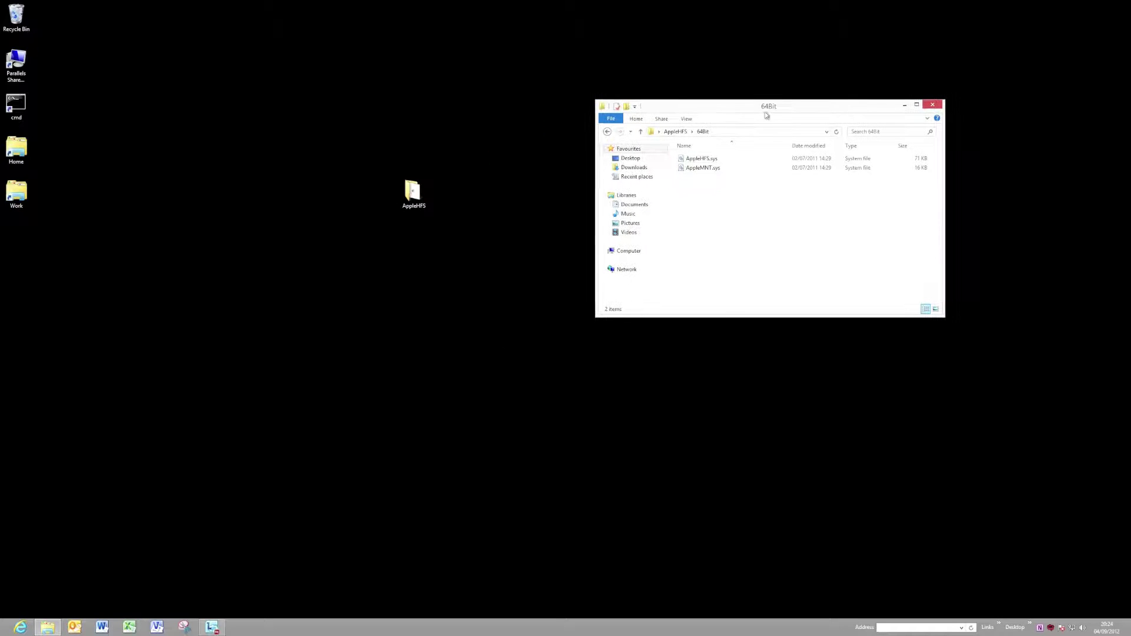
pyautogui.hotkey('ctrl', 'n')
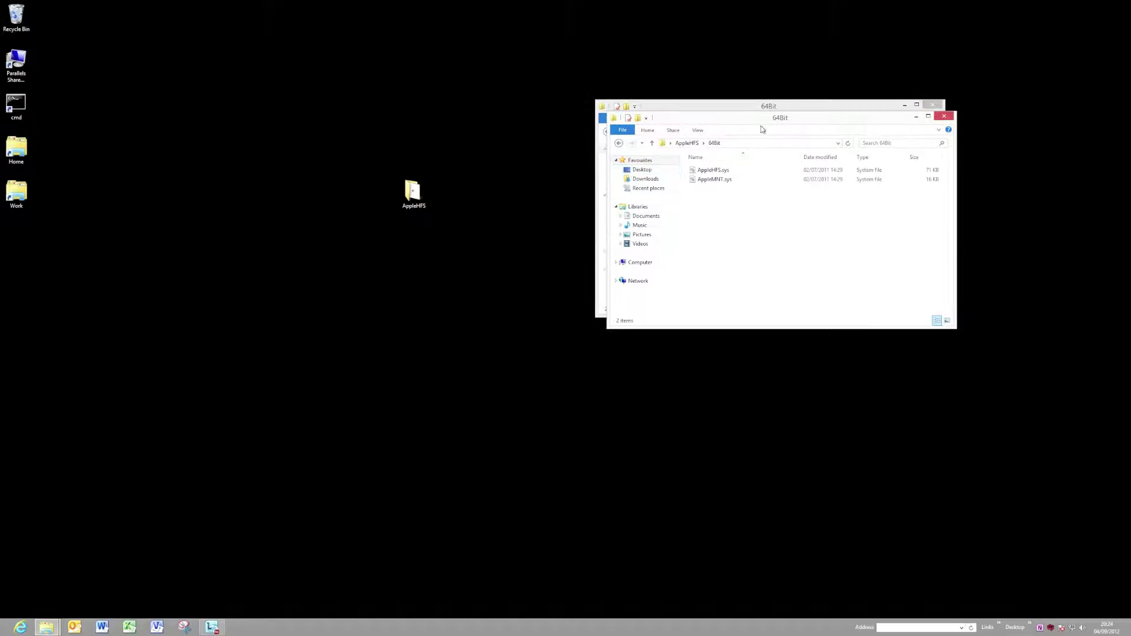
pyautogui.moveTo(765, 109); pyautogui.dragTo(396, 101)
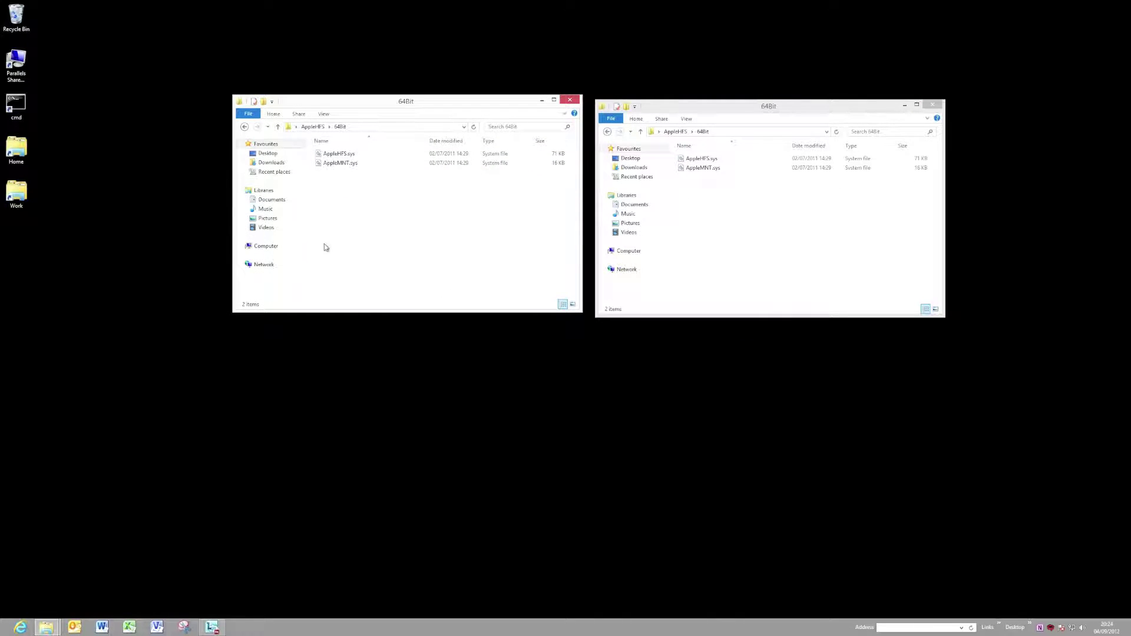
# Browse the left window to C:\Windows\System32\Drivers and select both driver files in 64Bit.
pyautogui.click(264, 246)
pyautogui.doubleClick(351, 160)
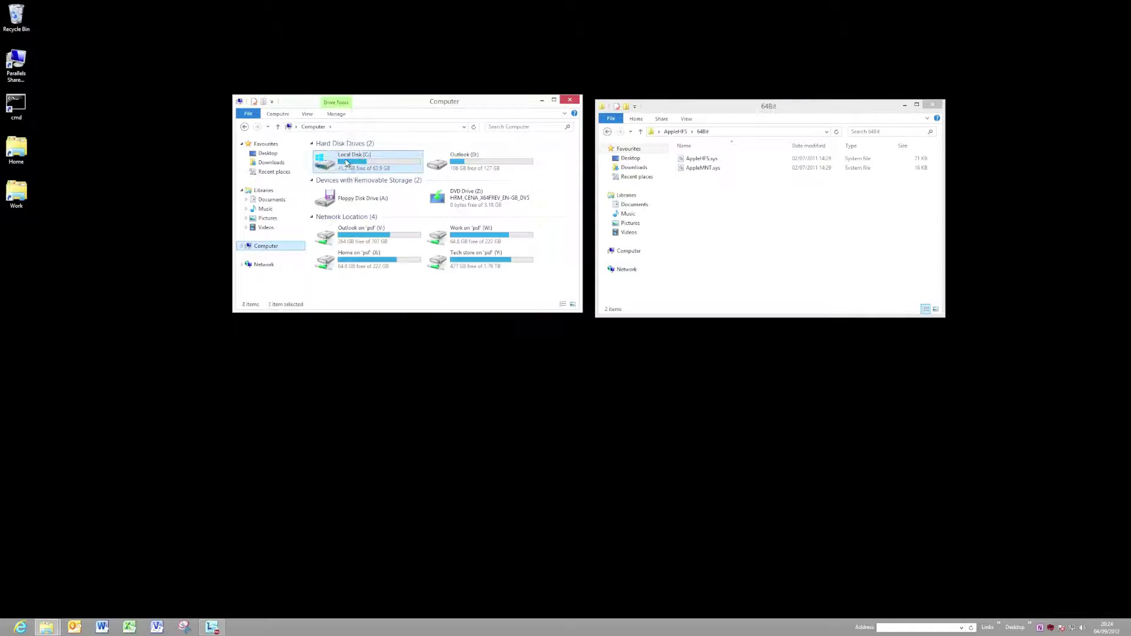
pyautogui.doubleClick(329, 227)
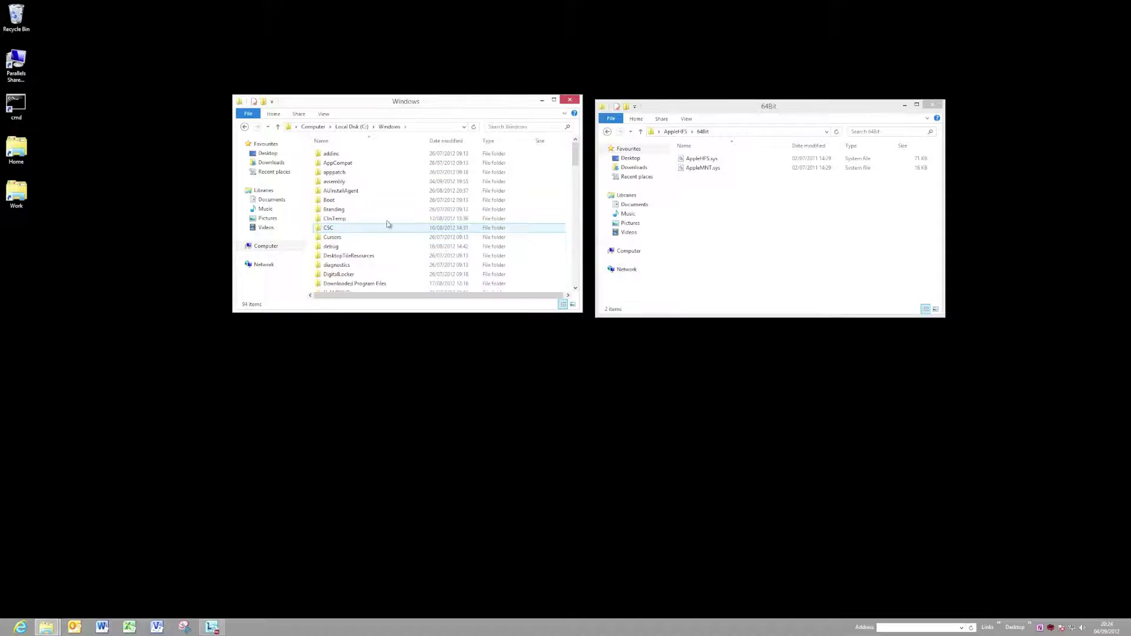
pyautogui.scroll(-5, 381, 220)
pyautogui.scroll(-10, 377, 221)
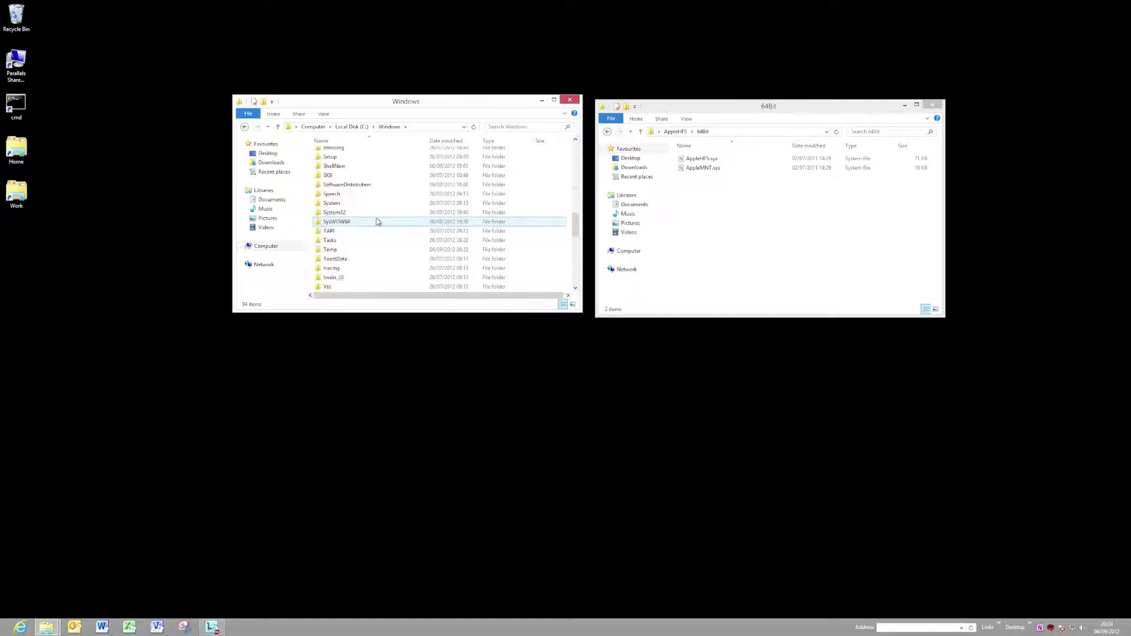
pyautogui.doubleClick(335, 213)
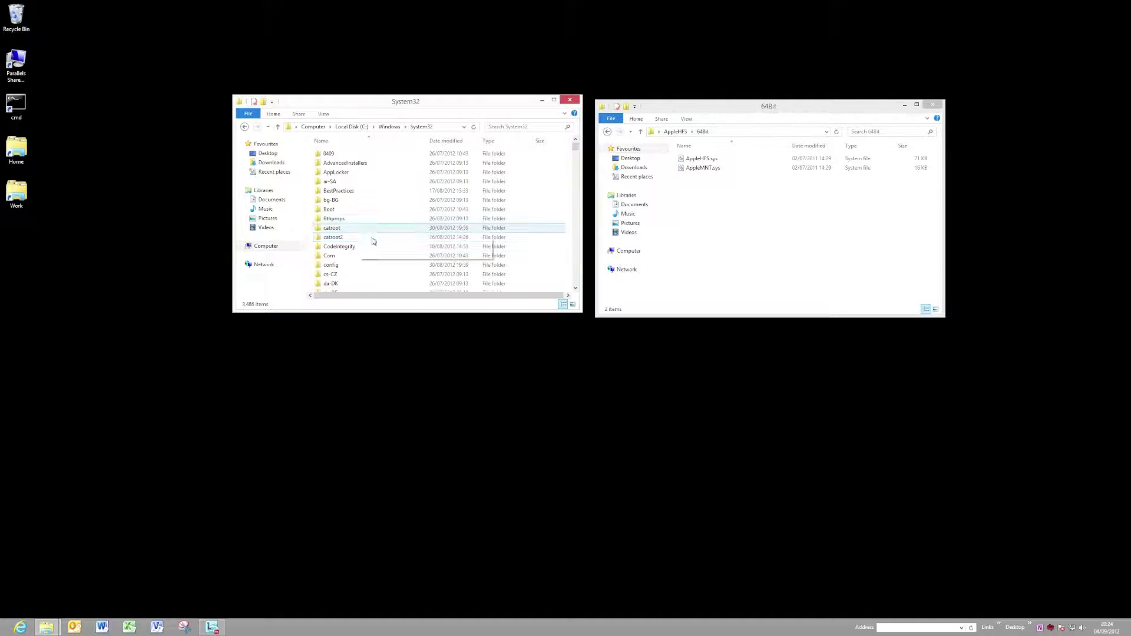
pyautogui.scroll(-7, 372, 262)
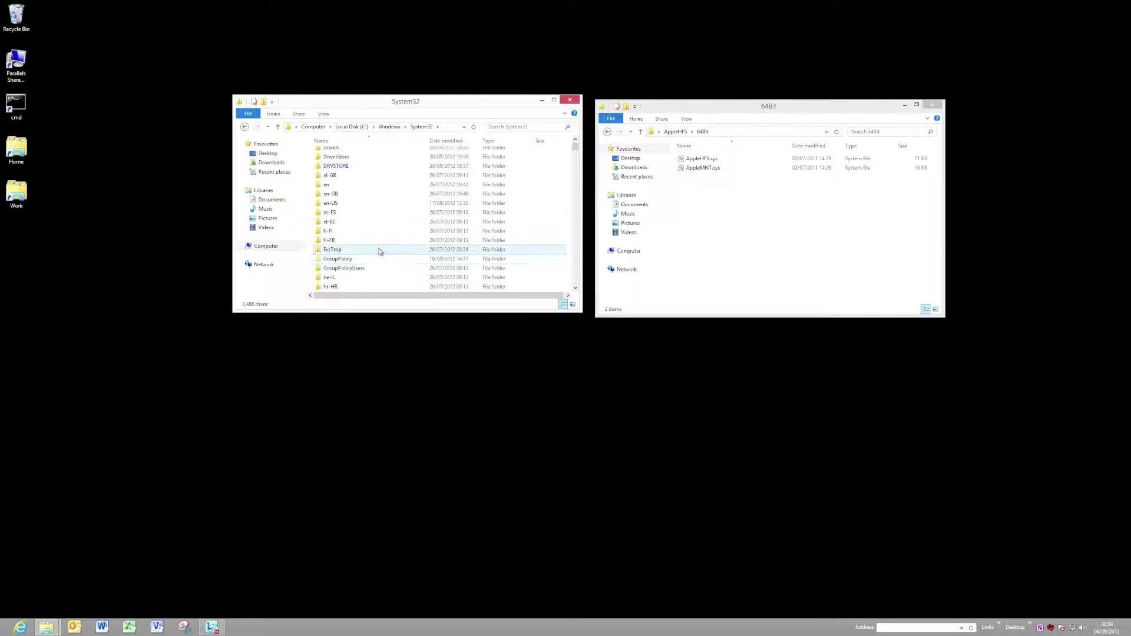
pyautogui.doubleClick(333, 150)
pyautogui.click(707, 207)
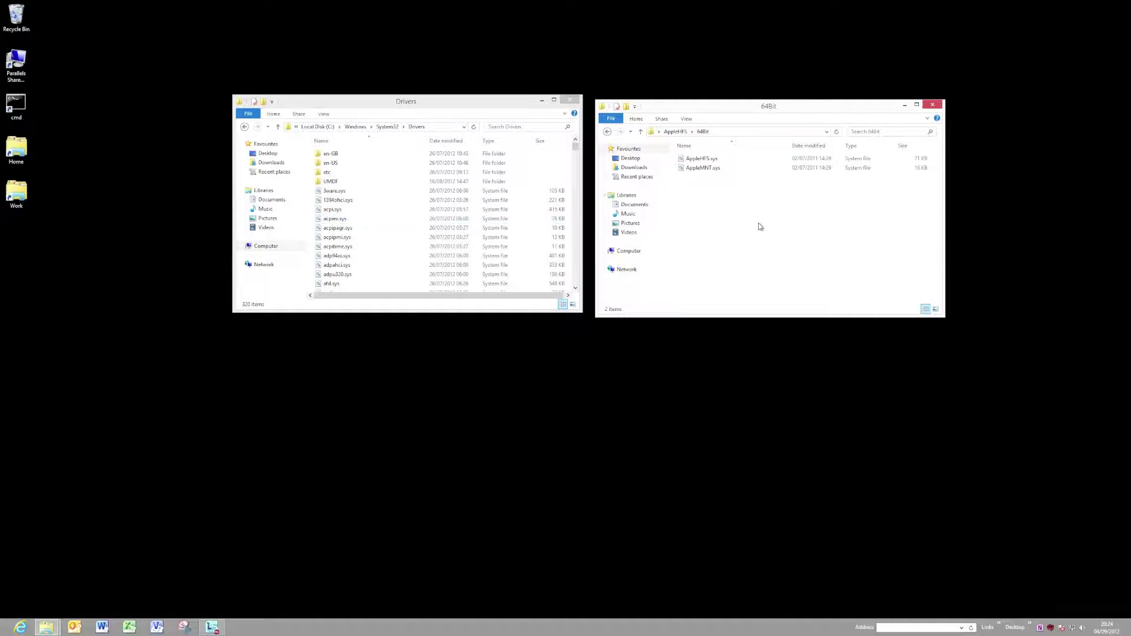
pyautogui.hotkey('ctrl', 'a')
# Move AppleHFS.sys and AppleMNT.sys into System32\Drivers, approving both administrator permission prompts.
pyautogui.moveTo(708, 171); pyautogui.dragTo(456, 248)
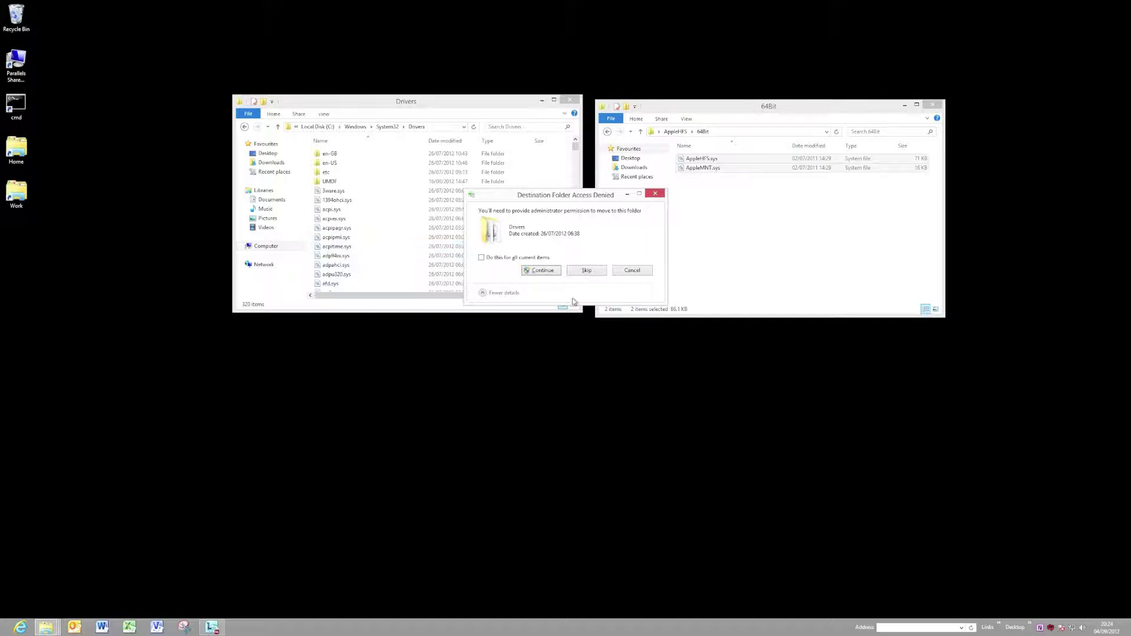
pyautogui.click(546, 274)
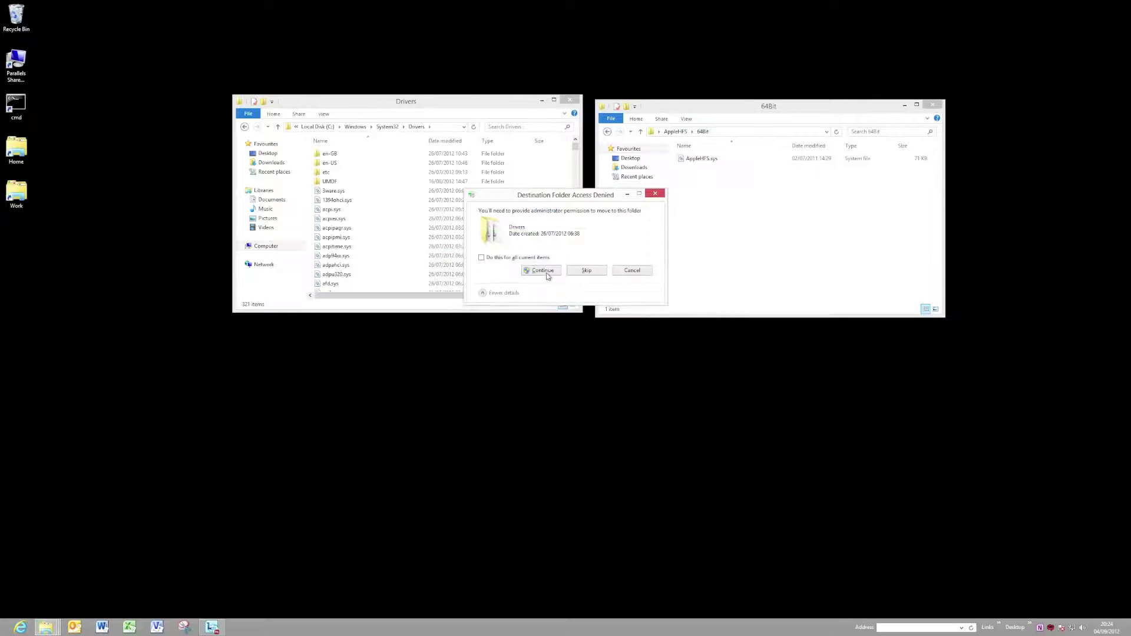
pyautogui.click(547, 275)
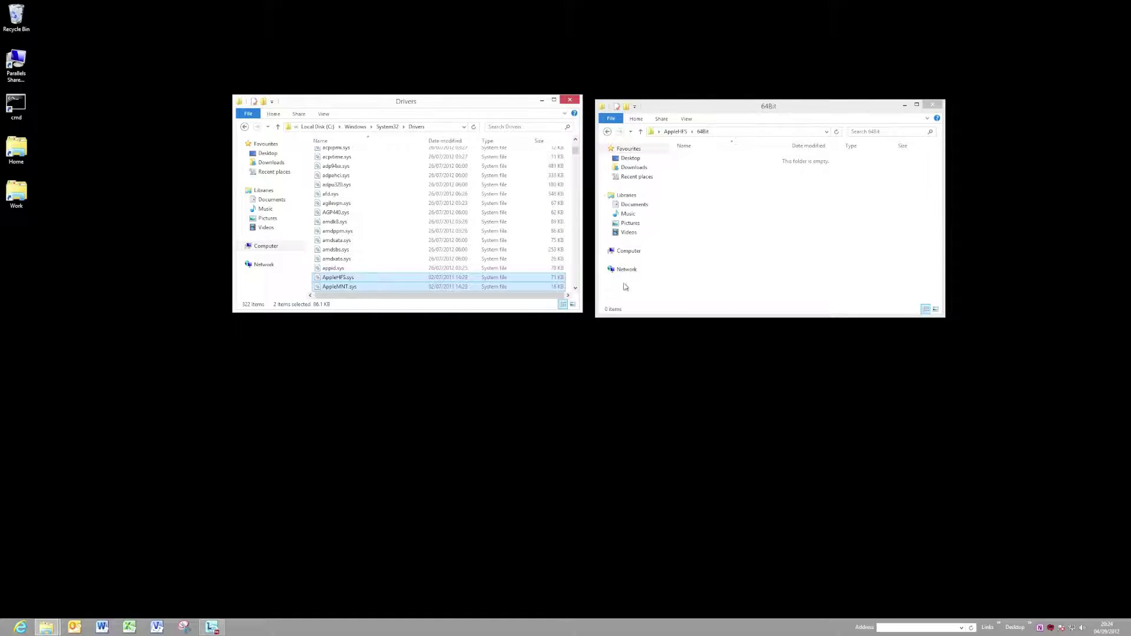
pyautogui.click(804, 262)
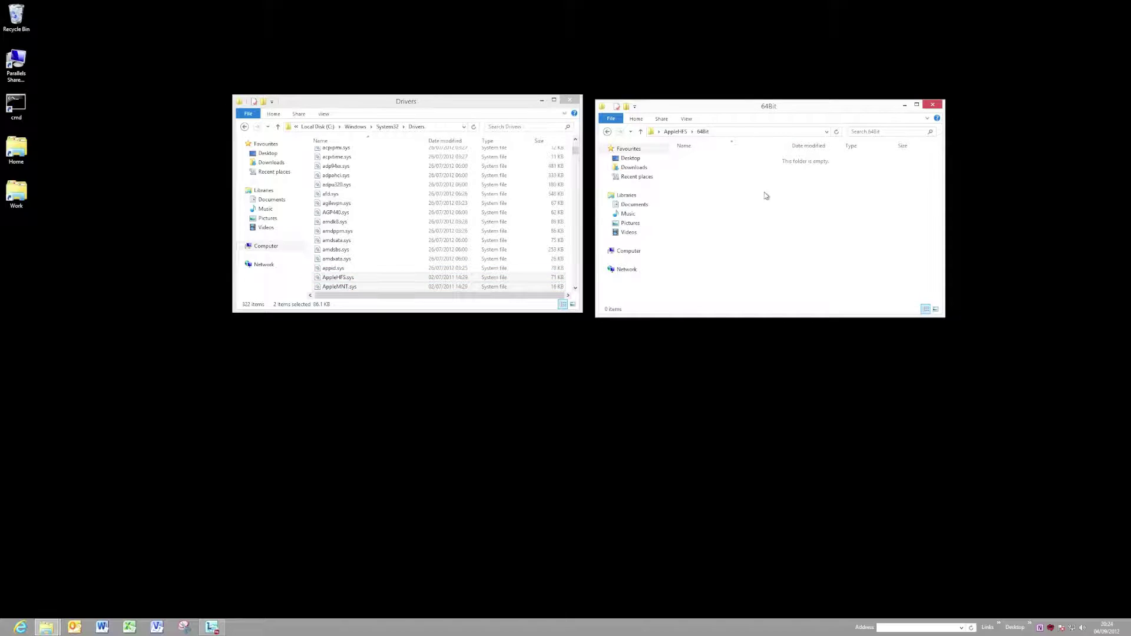
pyautogui.click(692, 193)
# Return to the AppleHFS folder and review RegDrivers' AppleHFS and AppleMNT service entries in Notepad.
pyautogui.click(675, 132)
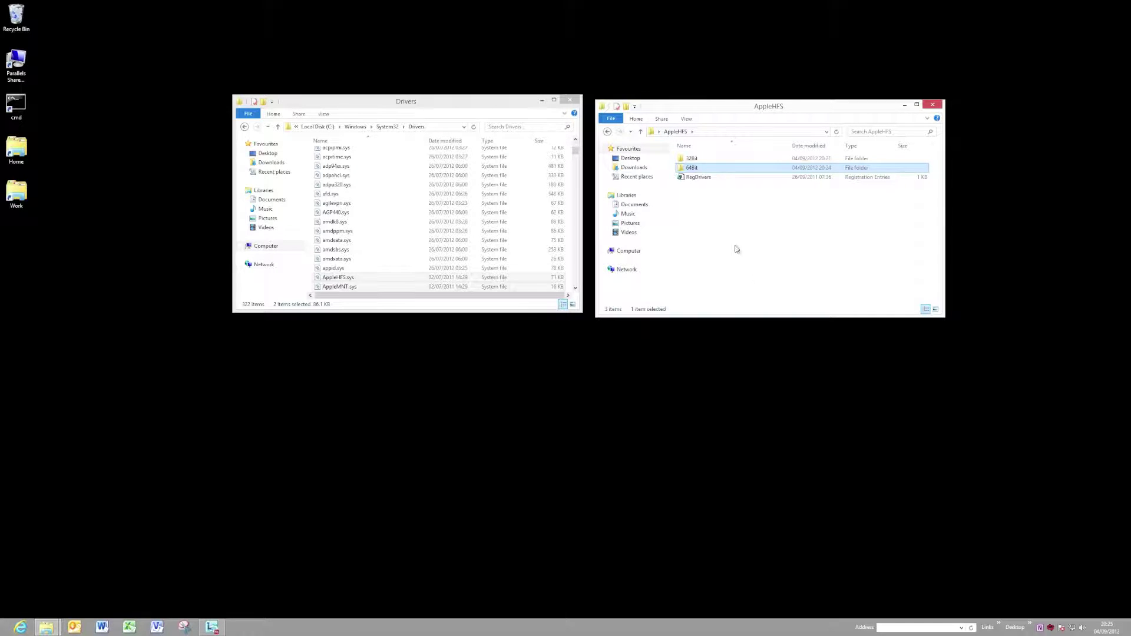
pyautogui.click(698, 177)
pyautogui.rightClick(698, 178)
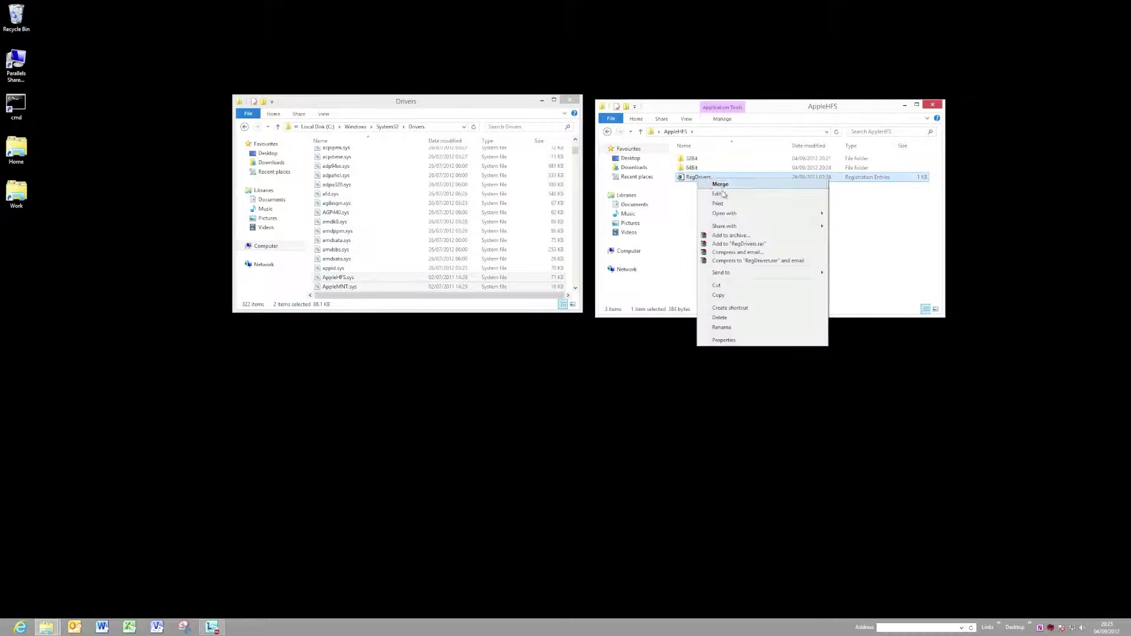
pyautogui.click(717, 193)
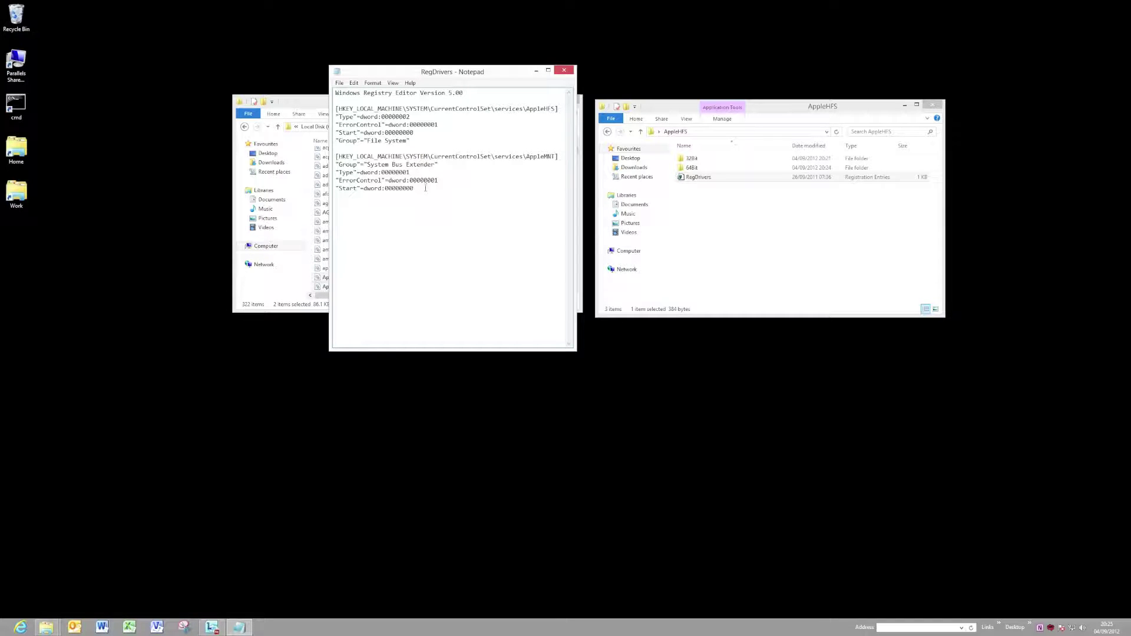
pyautogui.click(563, 71)
# Merge RegDrivers.reg into the registry, approving the UAC prompt and confirming the addition.
pyautogui.doubleClick(692, 177)
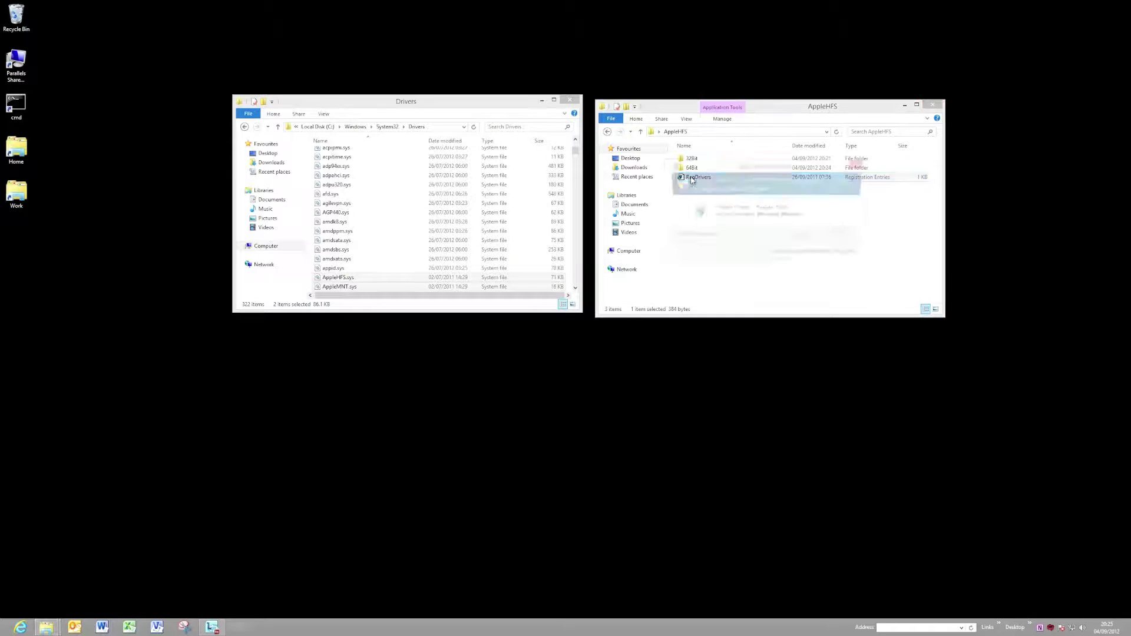
pyautogui.click(805, 238)
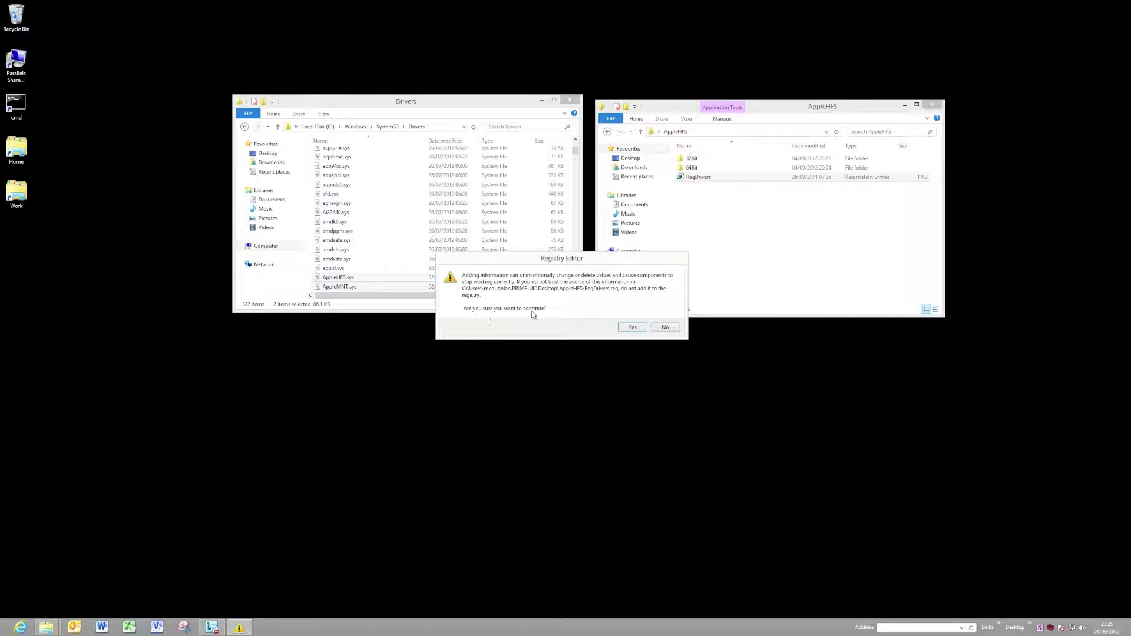
pyautogui.click(627, 328)
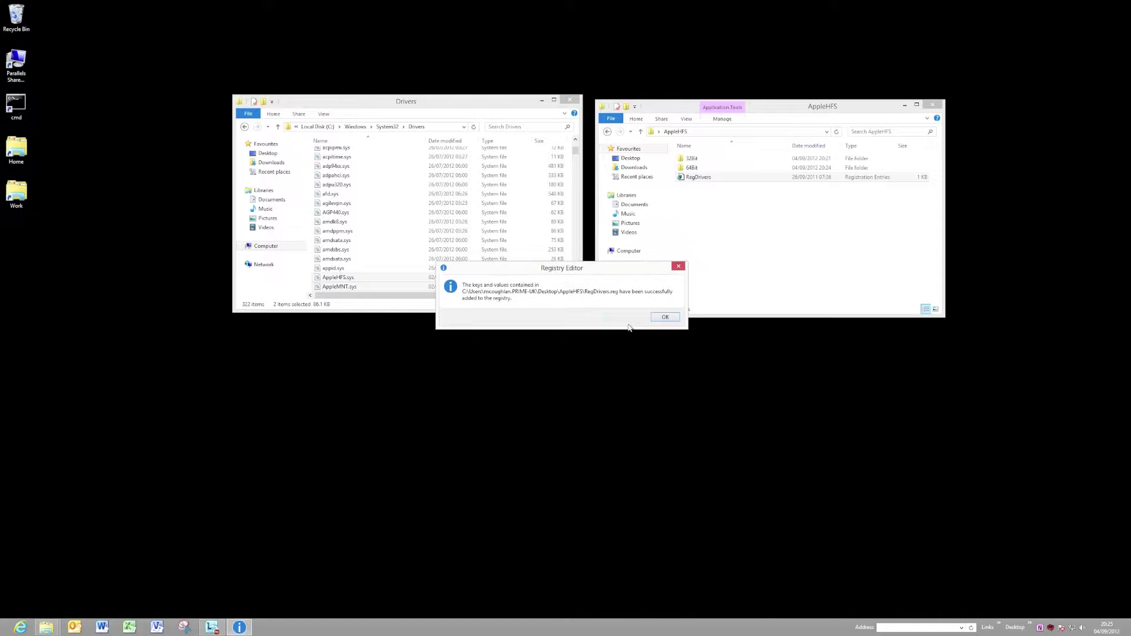
pyautogui.click(662, 316)
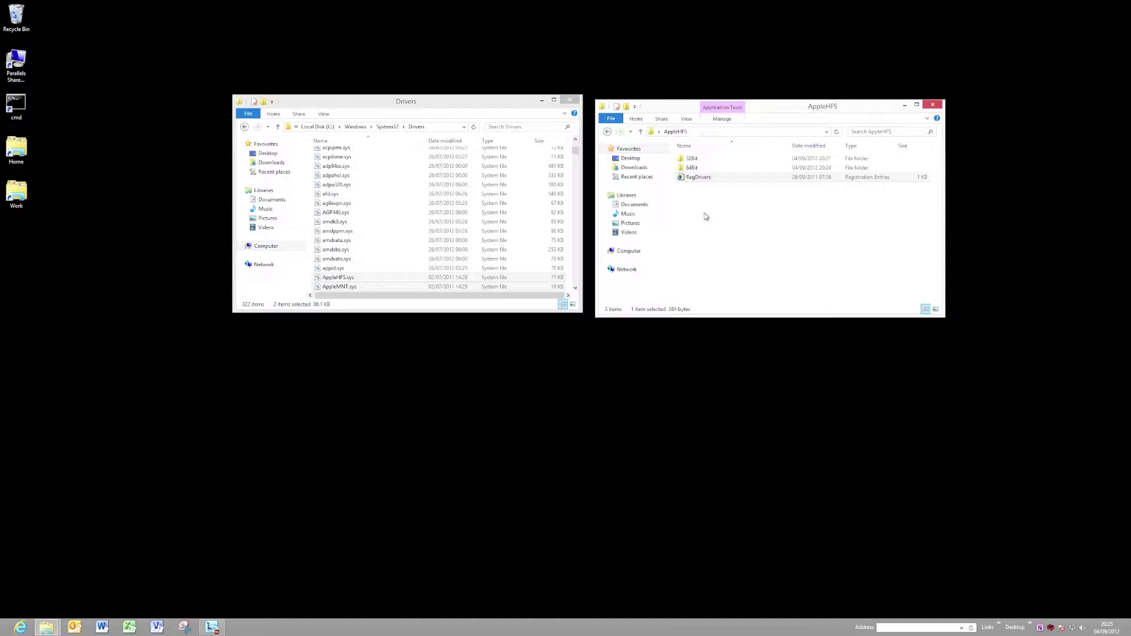
# Copy AppleHFS.sys and AppleMNT.sys from Drivers into the empty 64Bit folder, then select RegDrivers in AppleHFS.
pyautogui.doubleClick(691, 167)
pyautogui.click(371, 282)
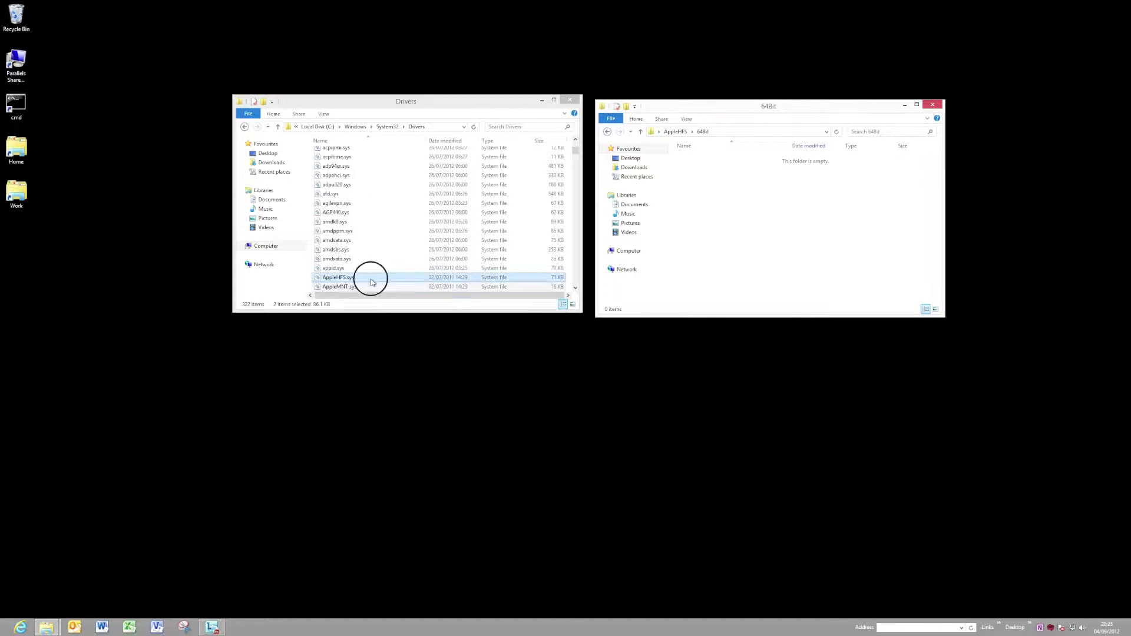
pyautogui.keyDown('shift'); pyautogui.click(369, 282); pyautogui.keyUp('shift')
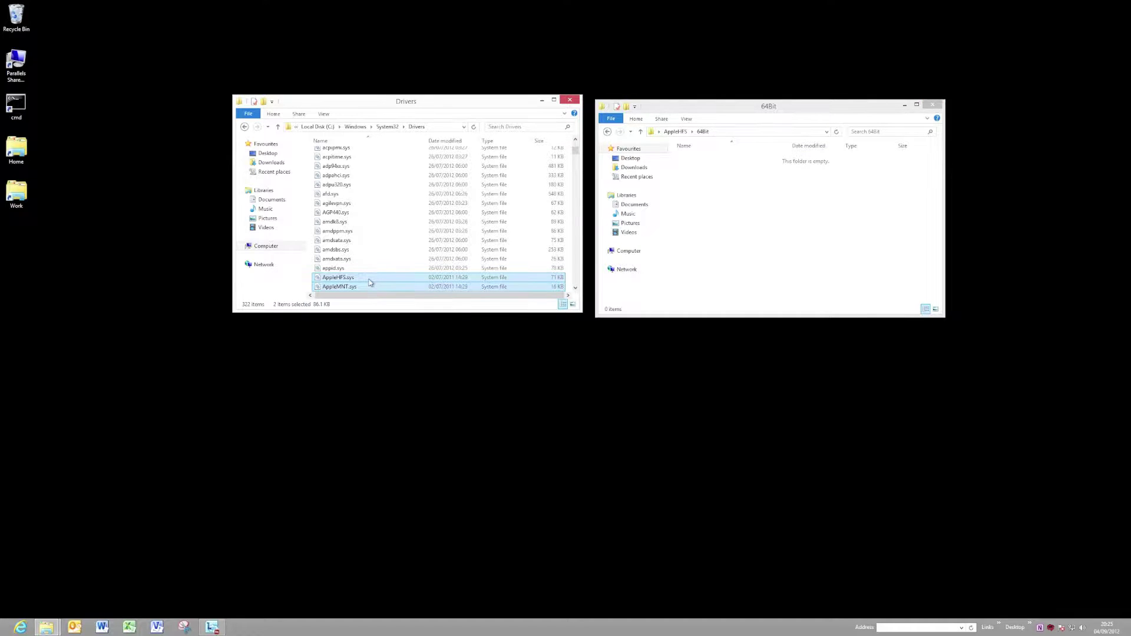
pyautogui.rightClick(370, 282)
pyautogui.click(401, 341)
pyautogui.click(757, 197)
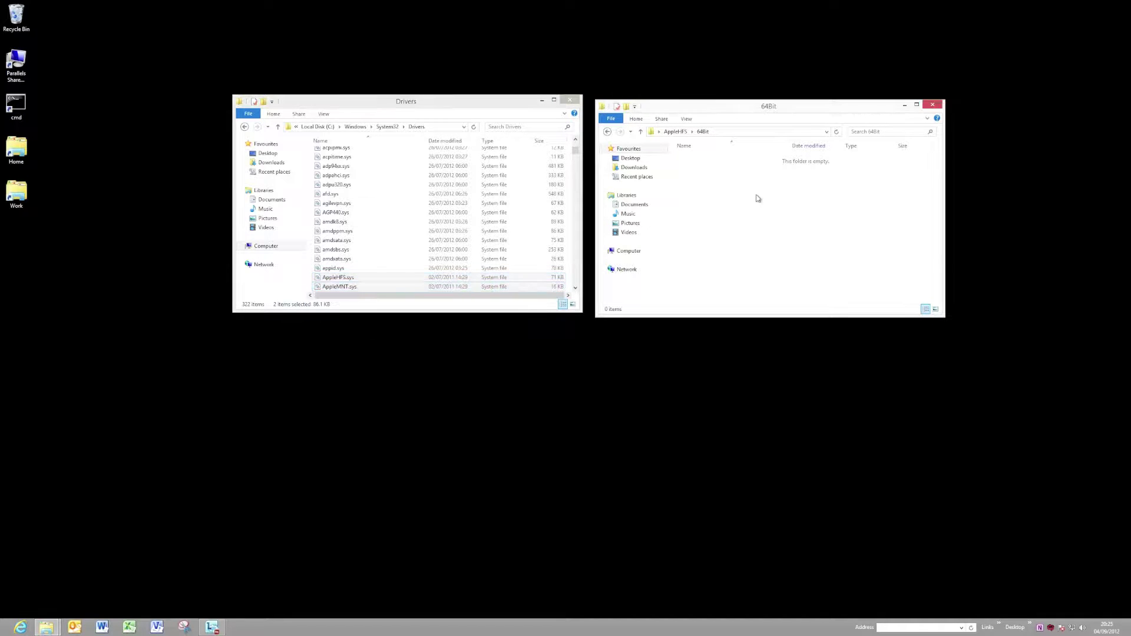
pyautogui.hotkey('ctrl', 'v')
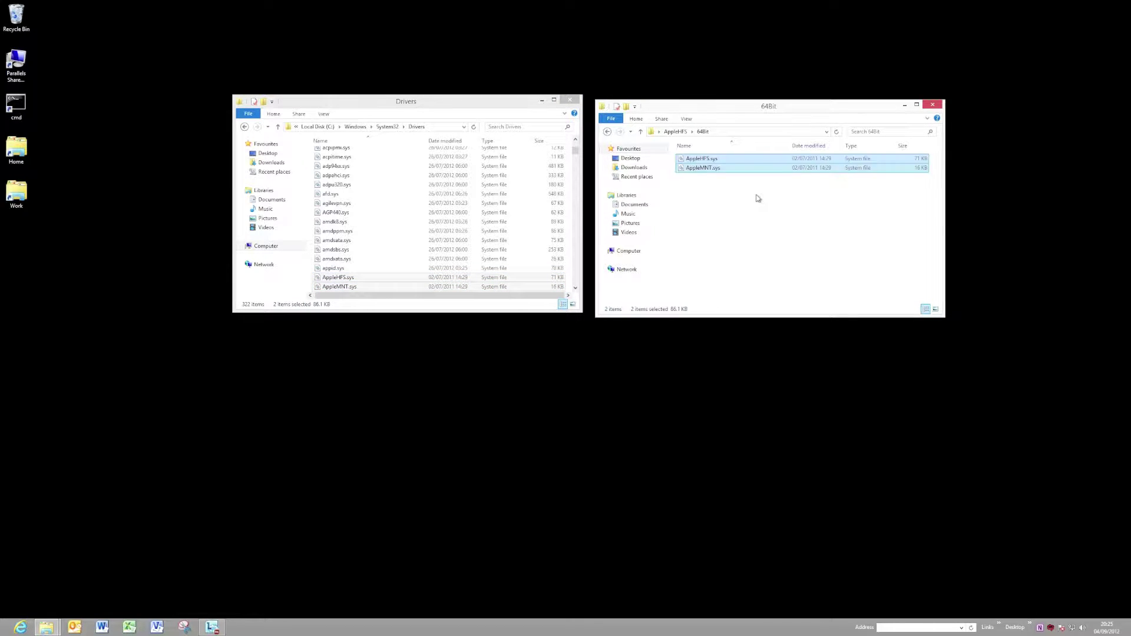
pyautogui.click(678, 133)
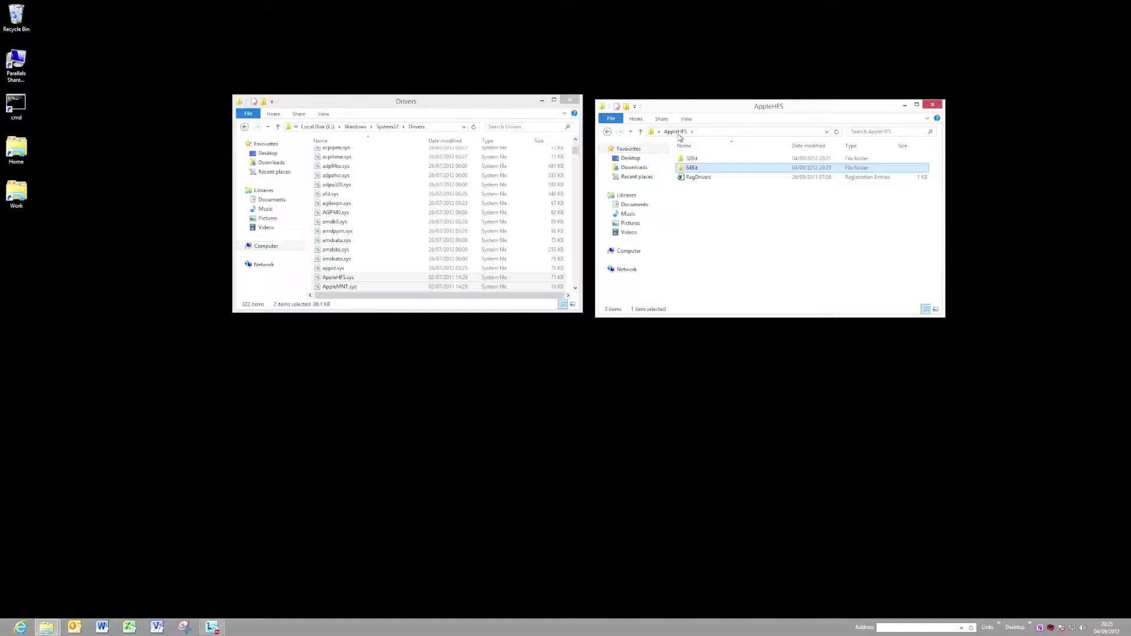
pyautogui.click(692, 177)
# Open RegDrivers in Notepad and highlight the AppleHFS registry key path.
pyautogui.rightClick(692, 177)
pyautogui.click(720, 191)
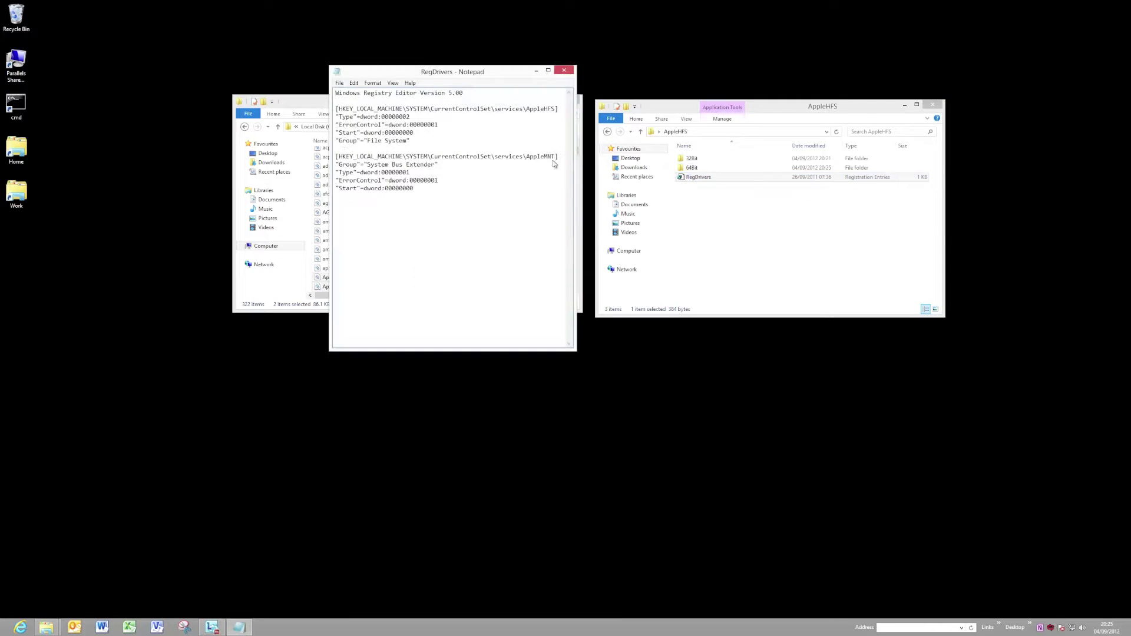
pyautogui.moveTo(336, 109); pyautogui.dragTo(562, 109)
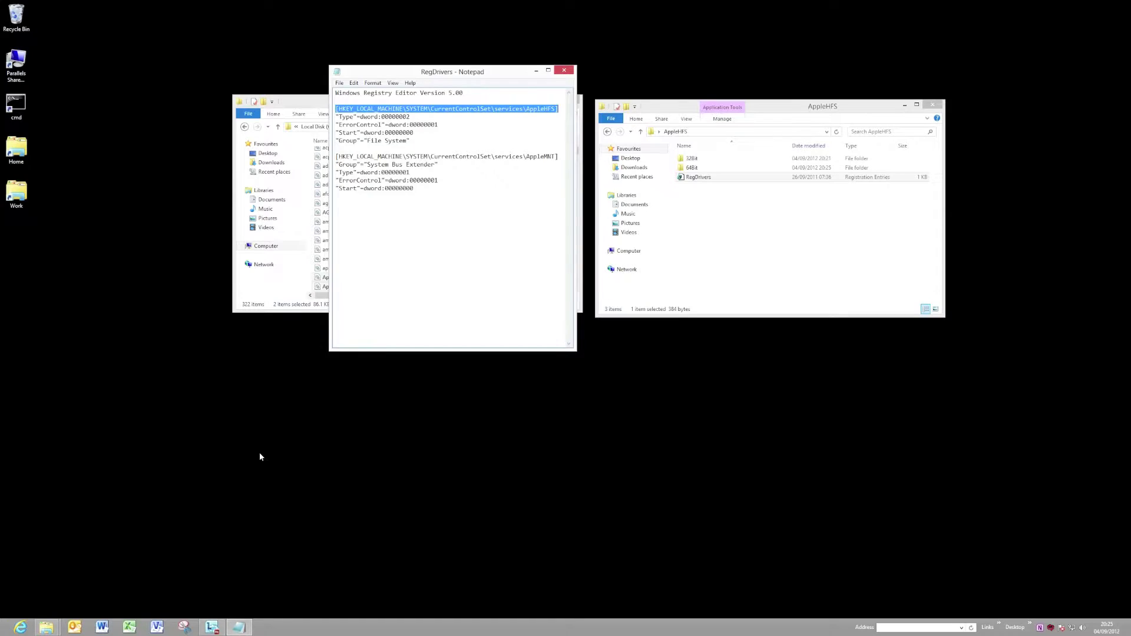
# Launch regedt32 from Start search and approve it to run as administrator.
pyautogui.press('super')
pyautogui.write('c:\\windows\\system32\\driversreged')
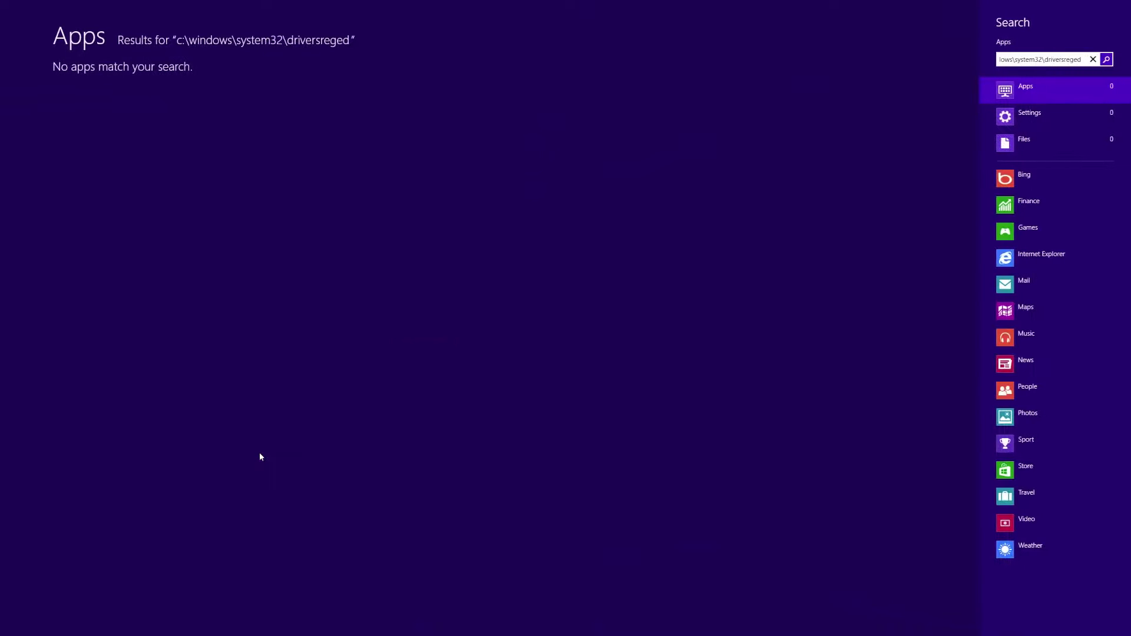
pyautogui.hotkey('ctrl', 'a')
pyautogui.write('regedt32')
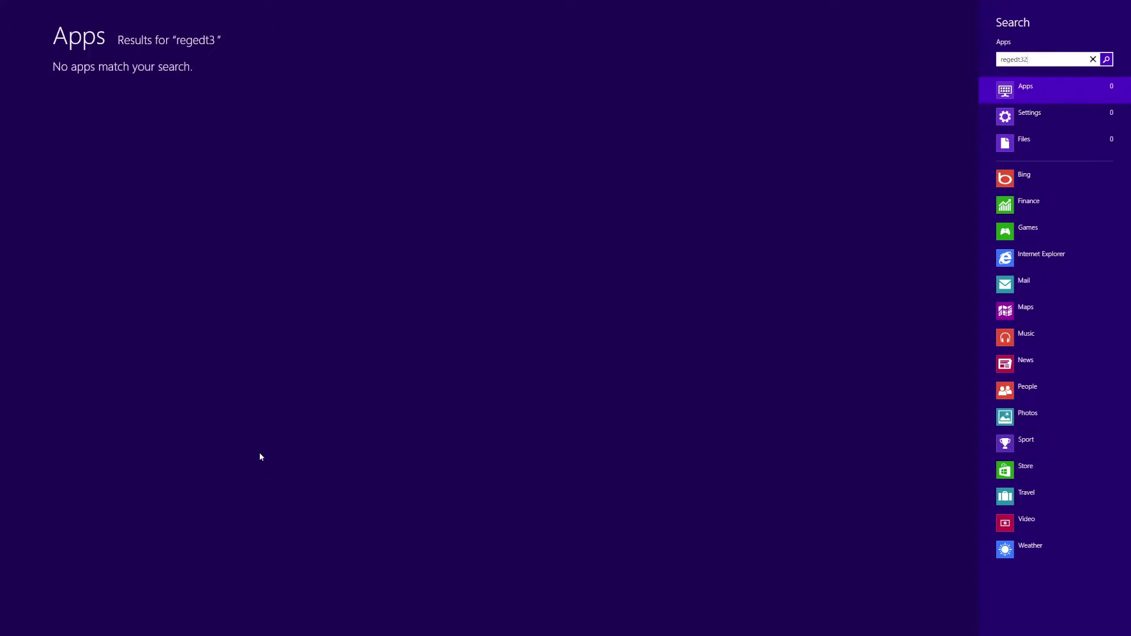
pyautogui.press('Return')
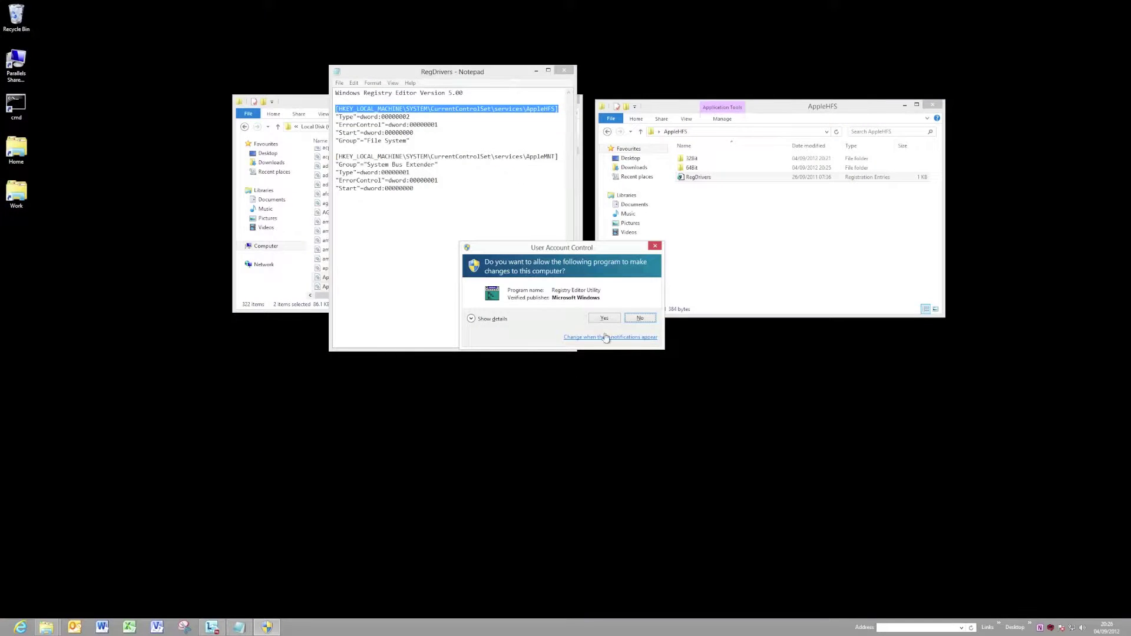
pyautogui.click(604, 318)
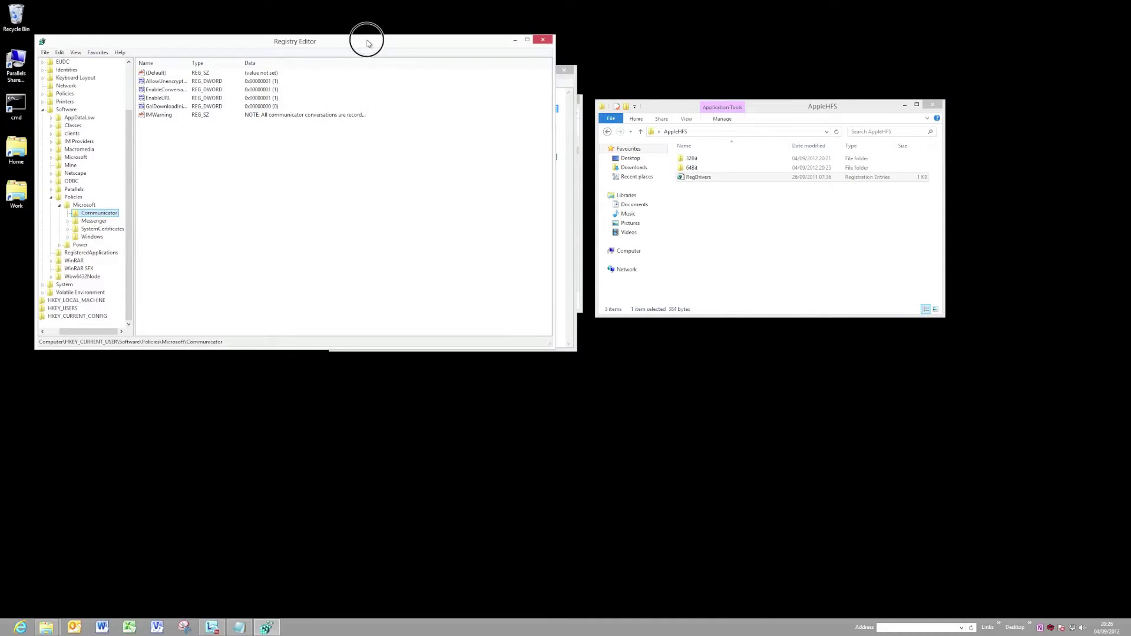
# Navigate to HKEY_LOCAL_MACHINE\SYSTEM\CurrentControlSet\Services, widen the tree, and jump to the AppleHFS key.
pyautogui.moveTo(366, 39); pyautogui.dragTo(831, 264)
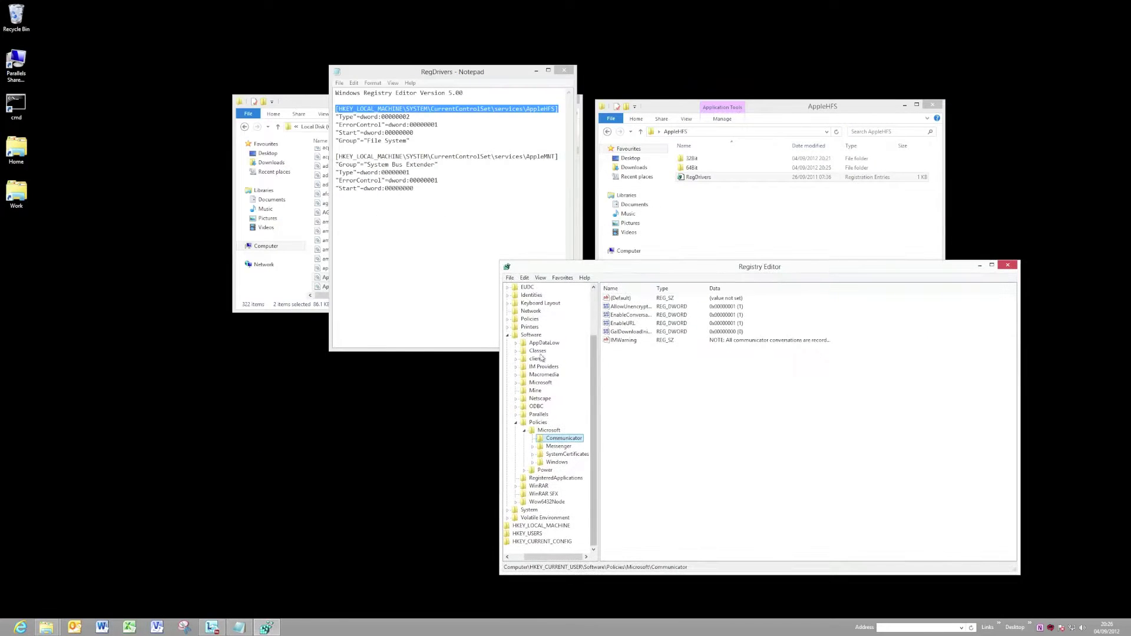
pyautogui.doubleClick(533, 336)
pyautogui.press('Left')
pyautogui.press('Left')
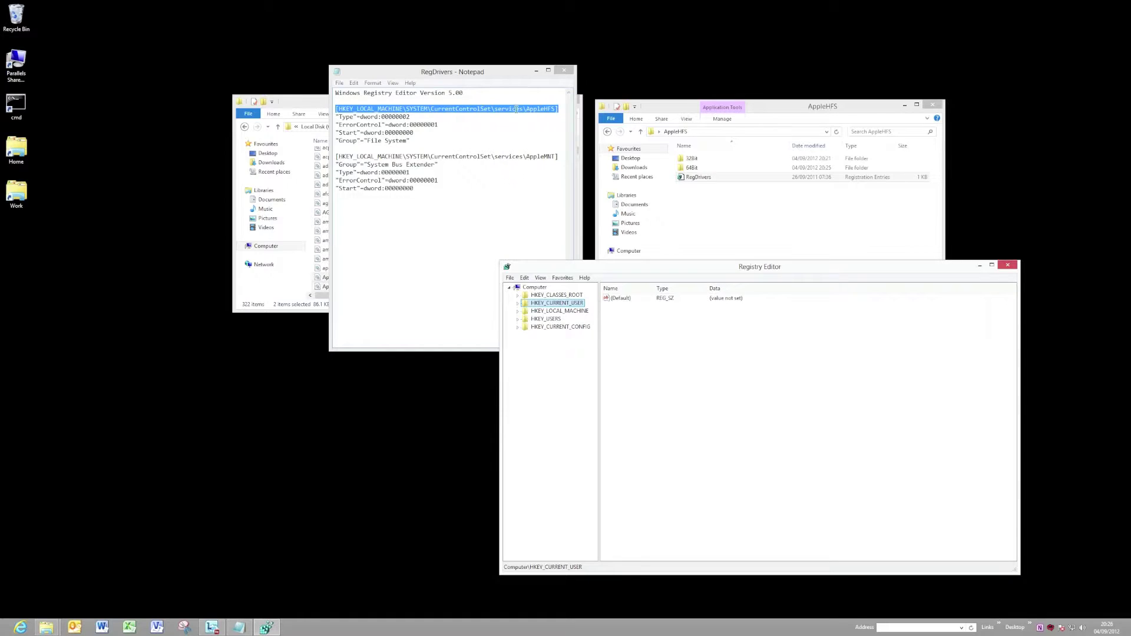
pyautogui.doubleClick(565, 313)
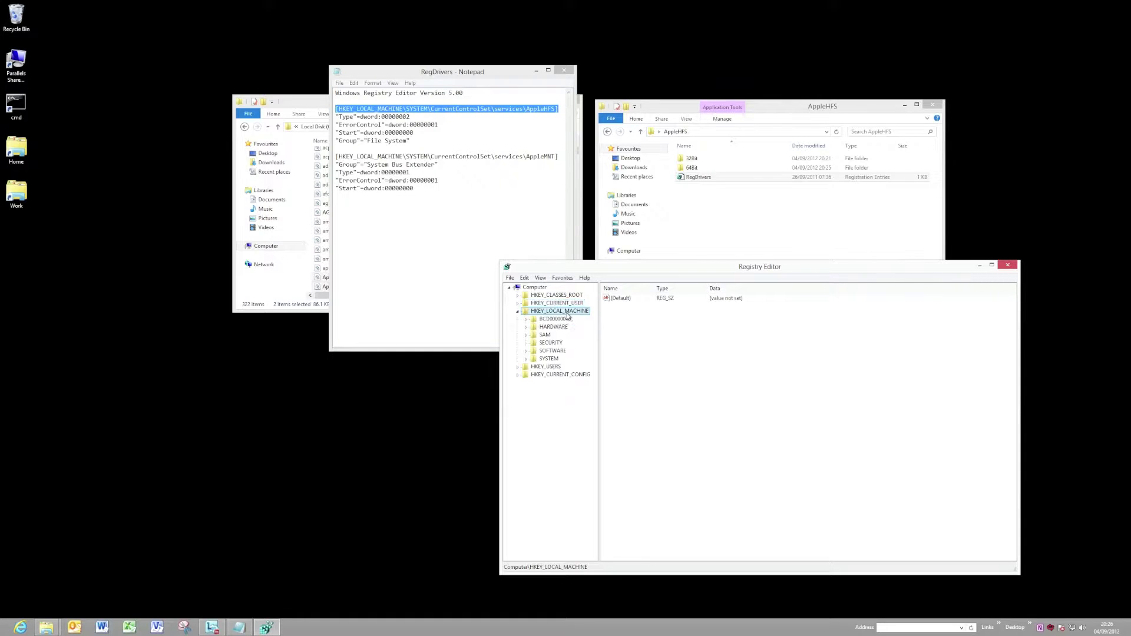
pyautogui.doubleClick(549, 359)
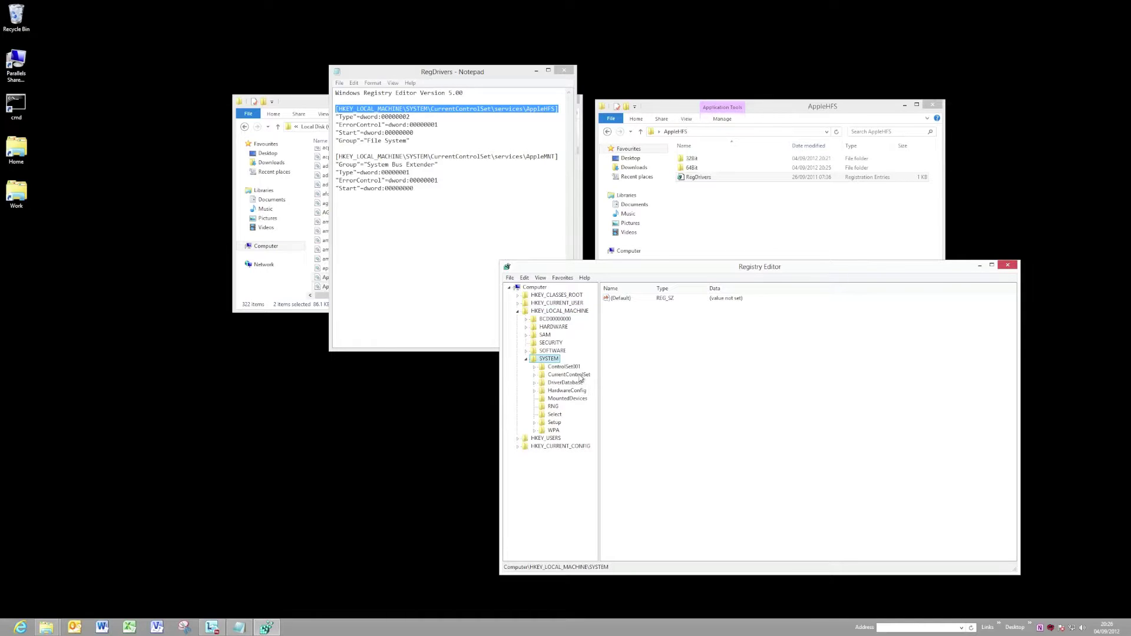
pyautogui.doubleClick(580, 375)
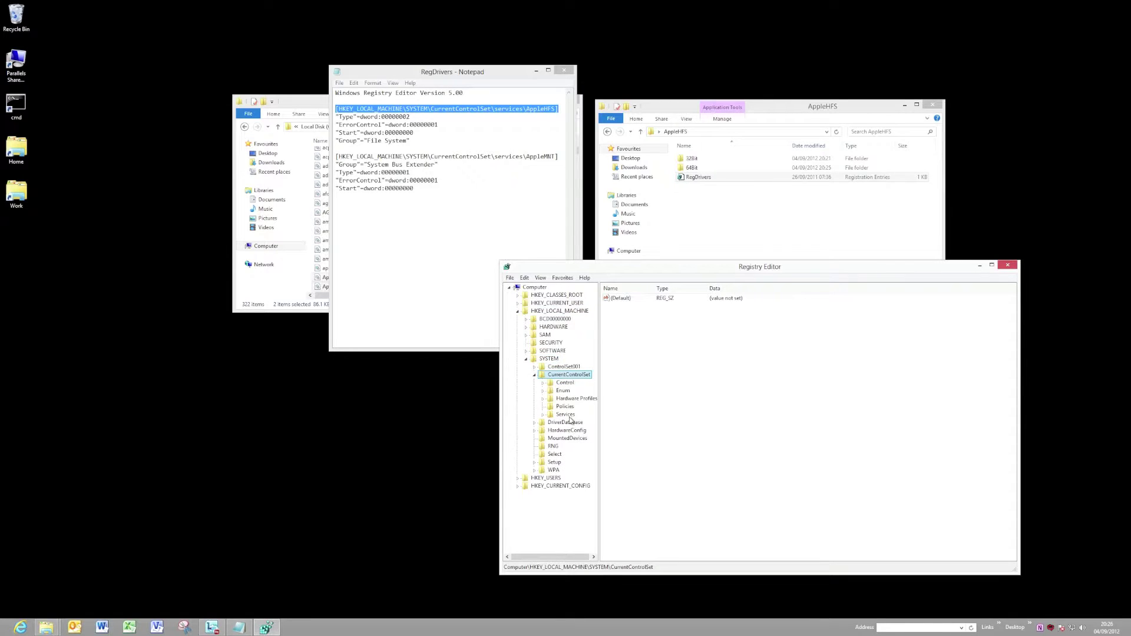
pyautogui.doubleClick(568, 415)
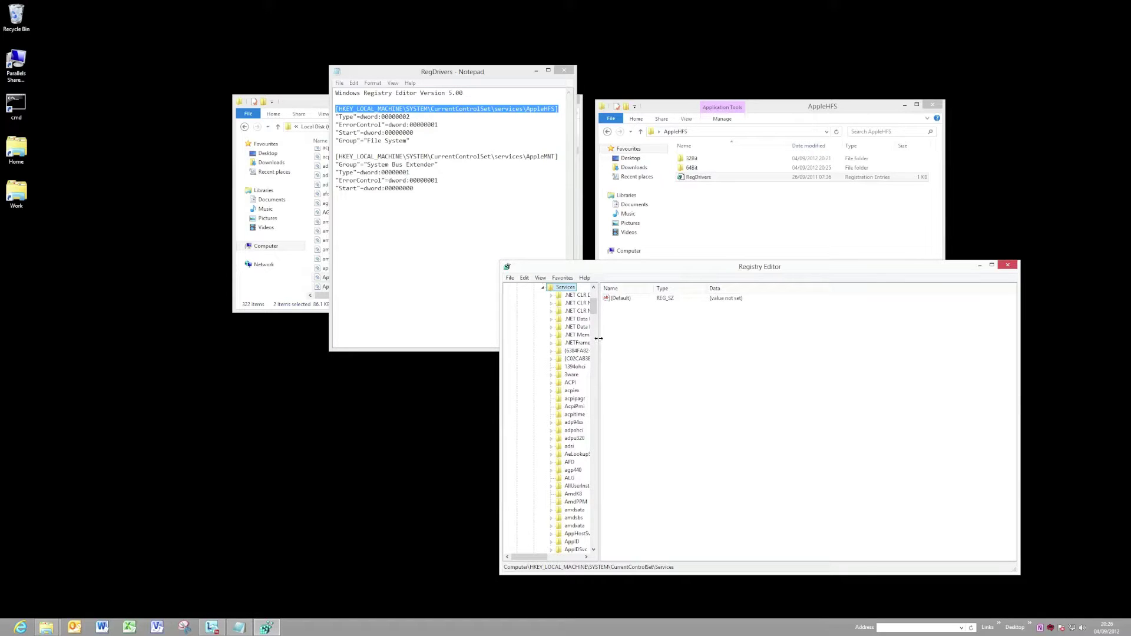
pyautogui.moveTo(600, 342); pyautogui.dragTo(696, 360)
pyautogui.click(588, 480)
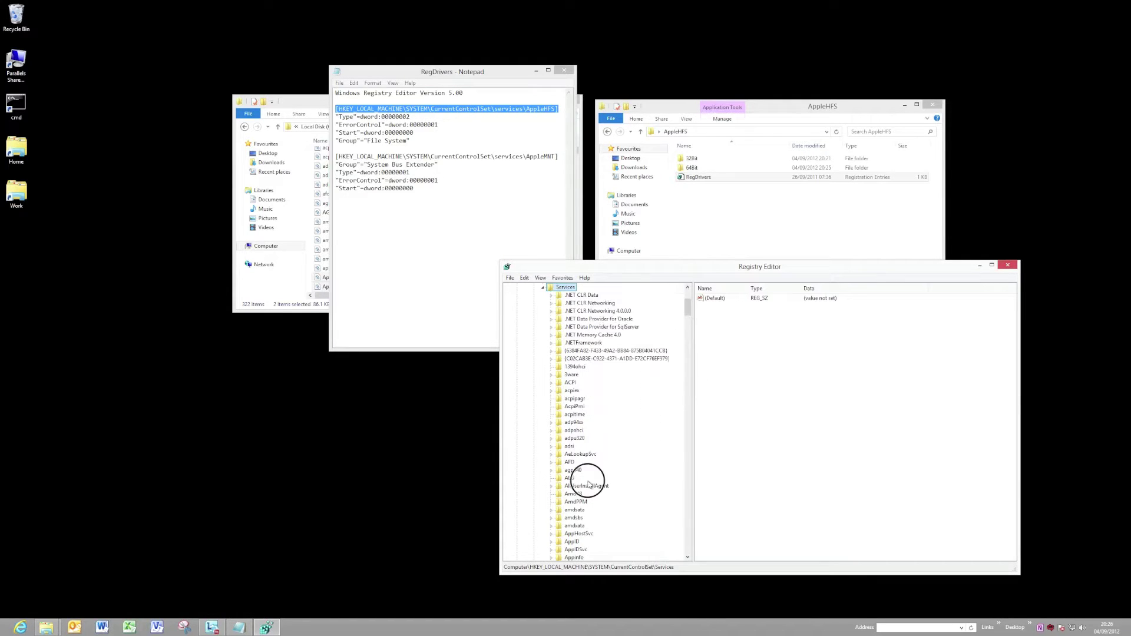
pyautogui.write('apple')
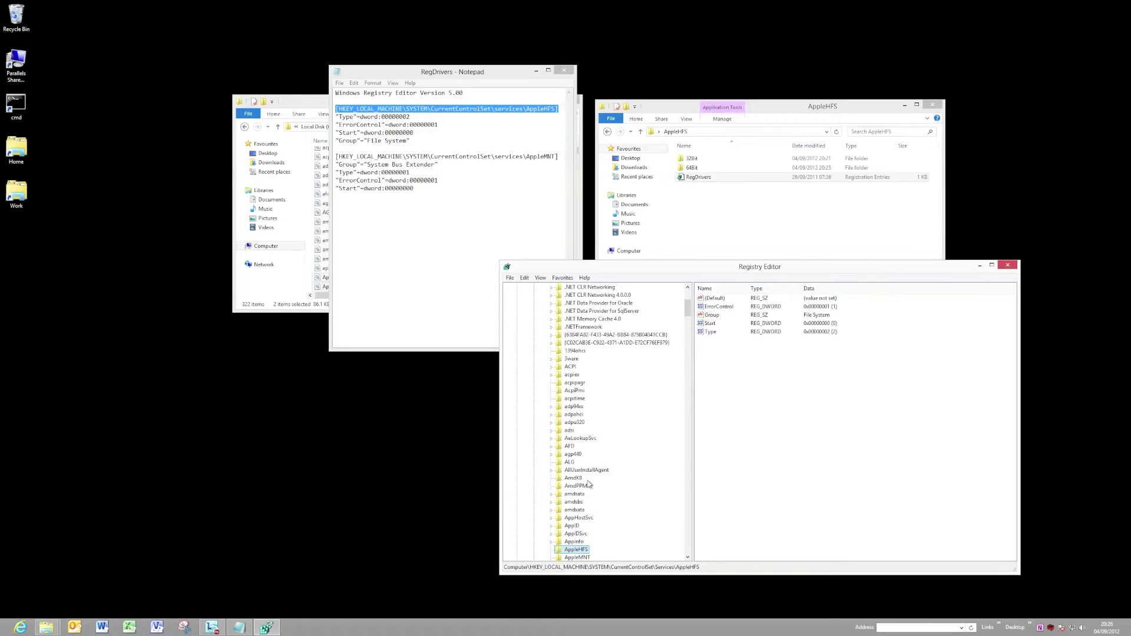
# Inspect the AppleHFS service key and its neighbouring keys without deleting anything.
pyautogui.click(583, 549)
pyautogui.rightClick(580, 552)
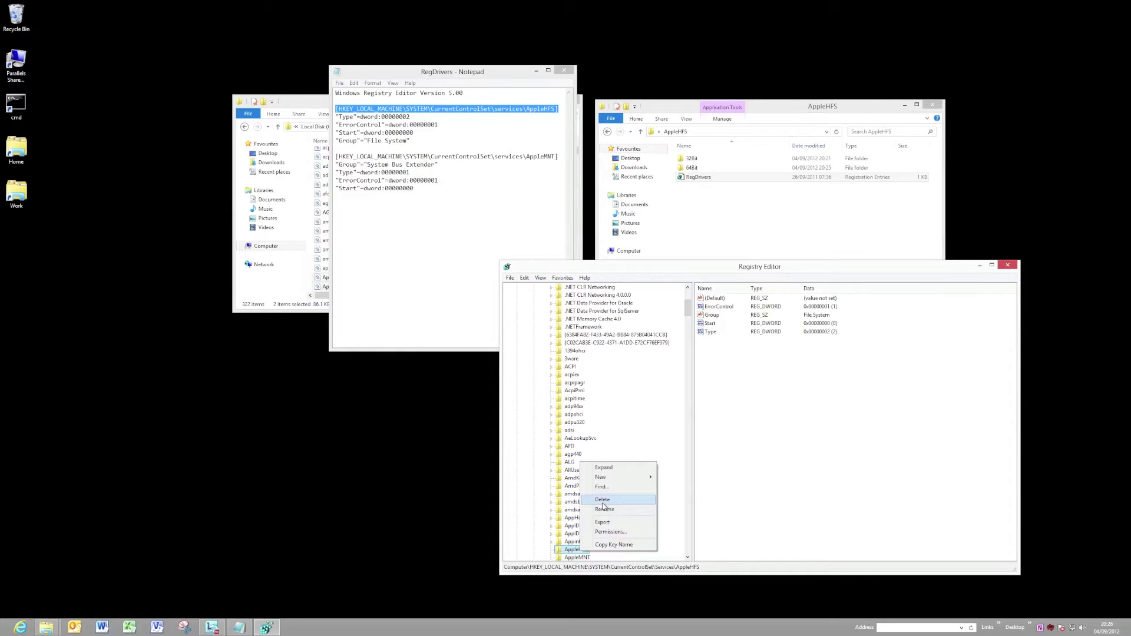
pyautogui.click(588, 560)
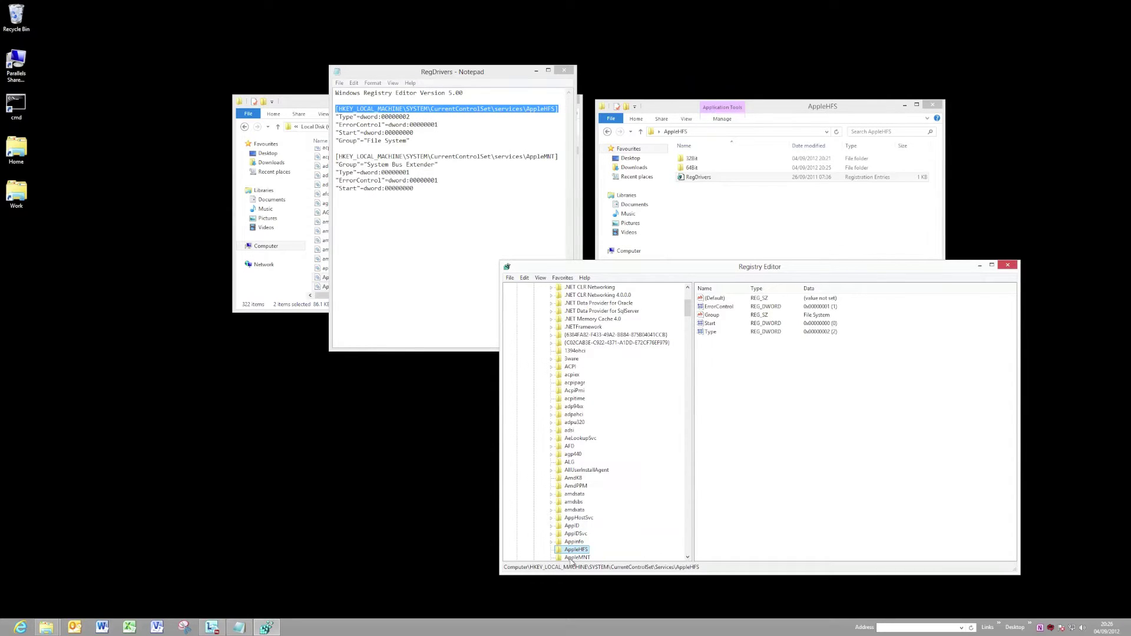
pyautogui.click(571, 559)
pyautogui.rightClick(570, 556)
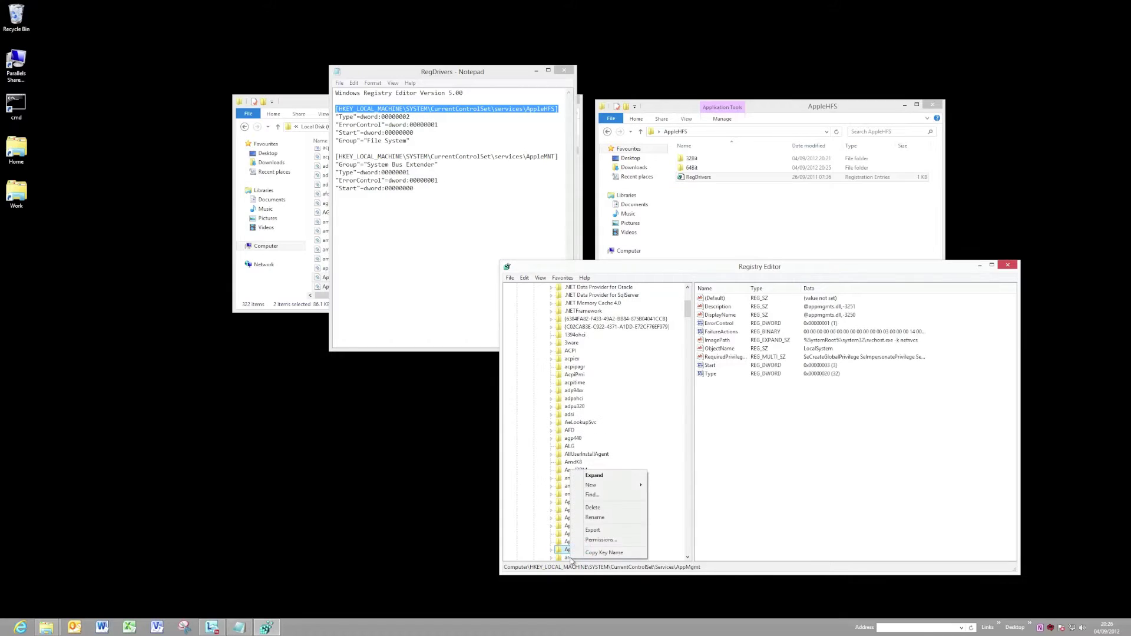
pyautogui.press('Escape')
pyautogui.rightClick(570, 553)
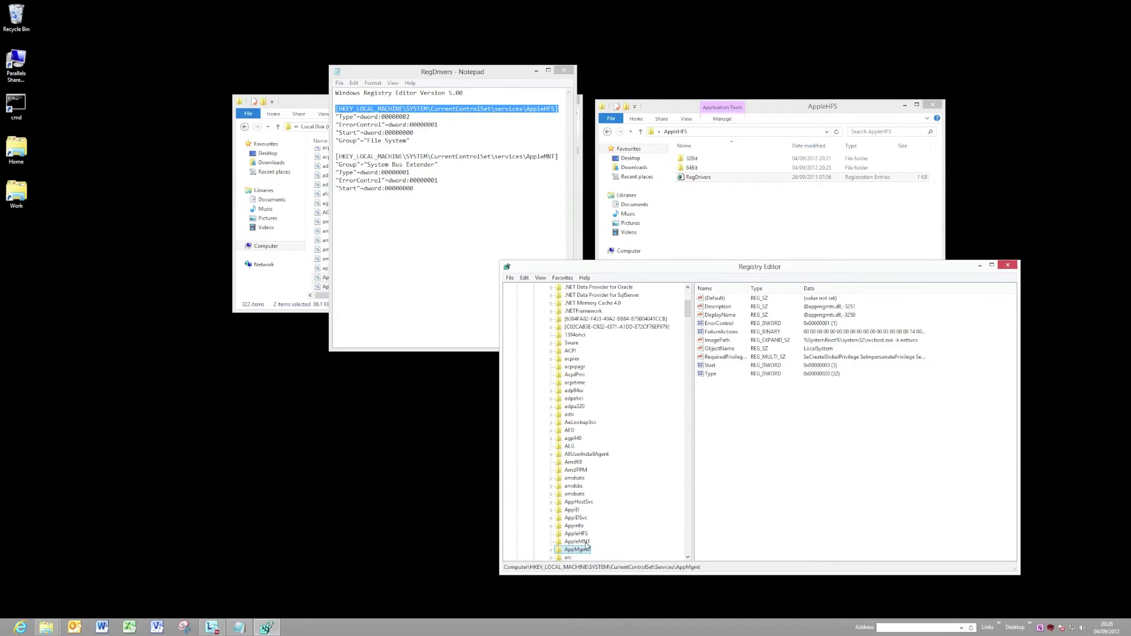
# Inspect the AppleMNT service key, leave it in place, and close Registry Editor.
pyautogui.click(585, 543)
pyautogui.rightClick(585, 542)
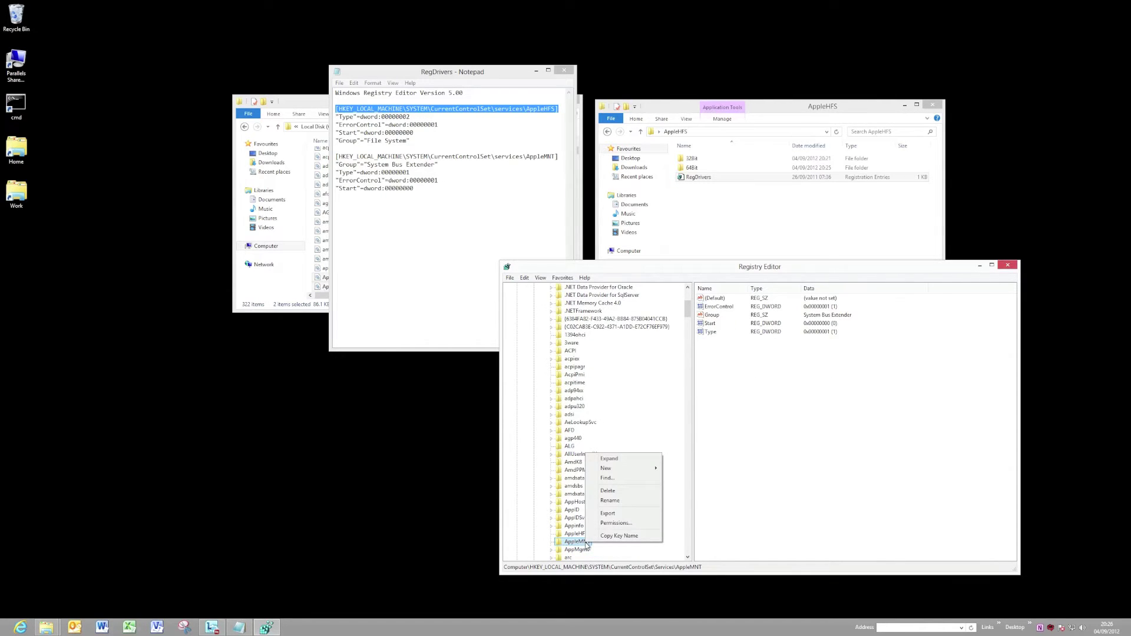
pyautogui.click(790, 452)
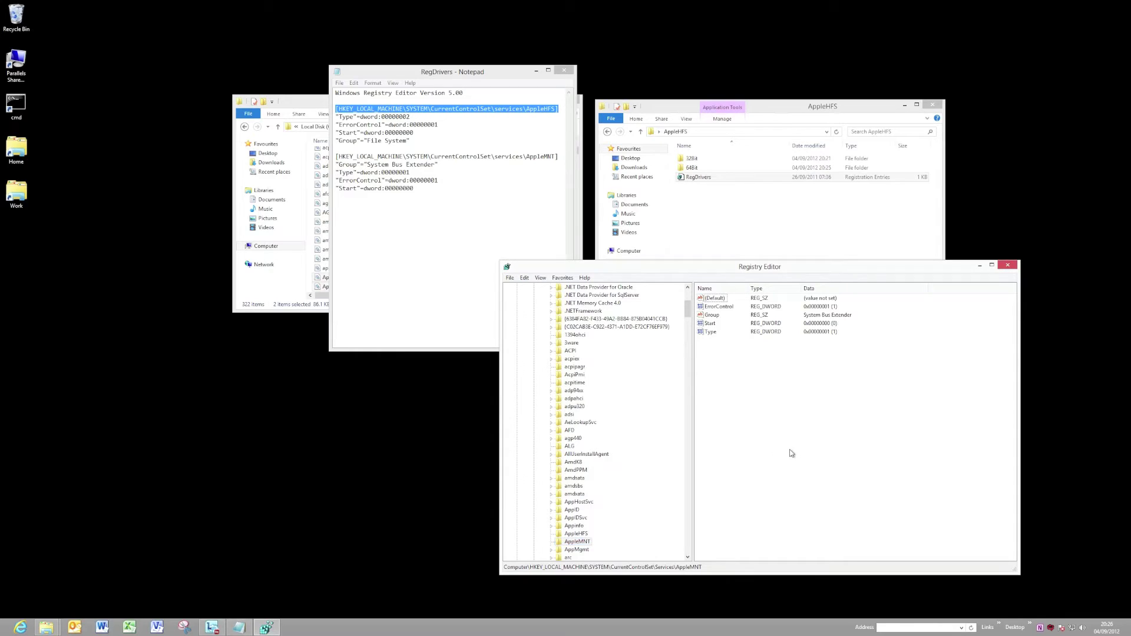
pyautogui.click(1013, 267)
# Close Notepad and the System32 Drivers window, leaving the AppleHFS folder open.
pyautogui.click(564, 71)
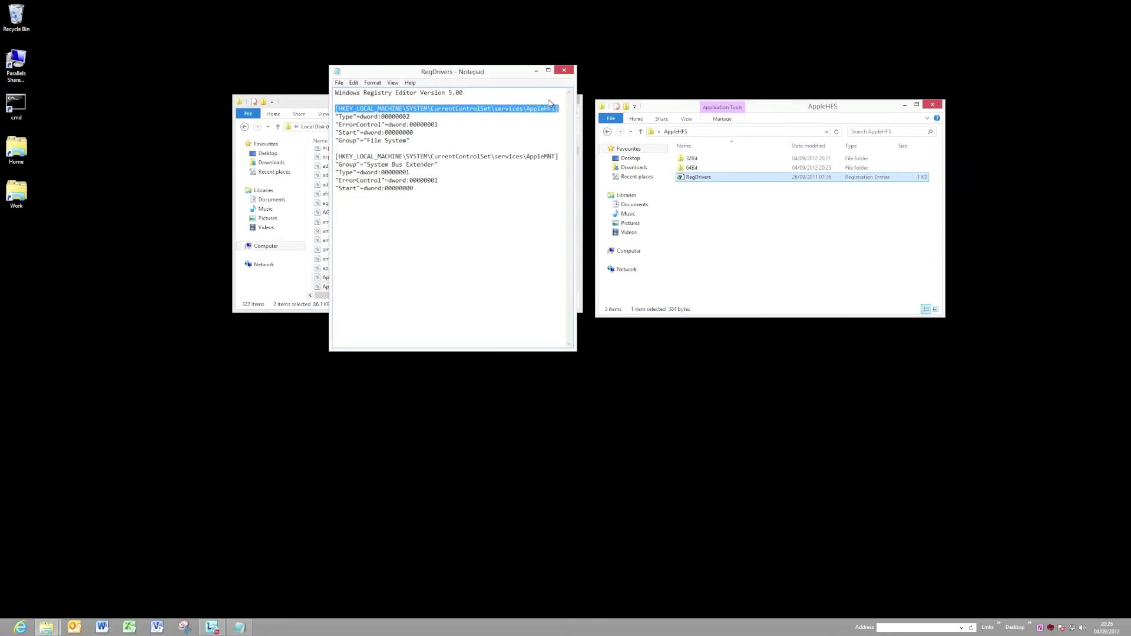
pyautogui.click(366, 276)
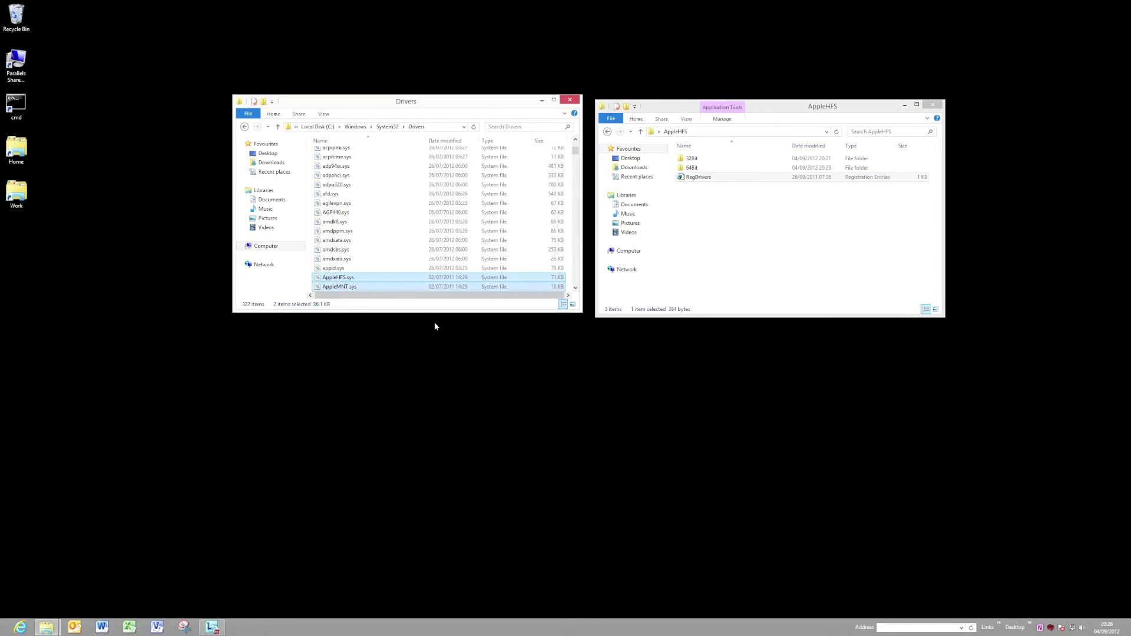
pyautogui.click(569, 99)
pyautogui.click(747, 253)
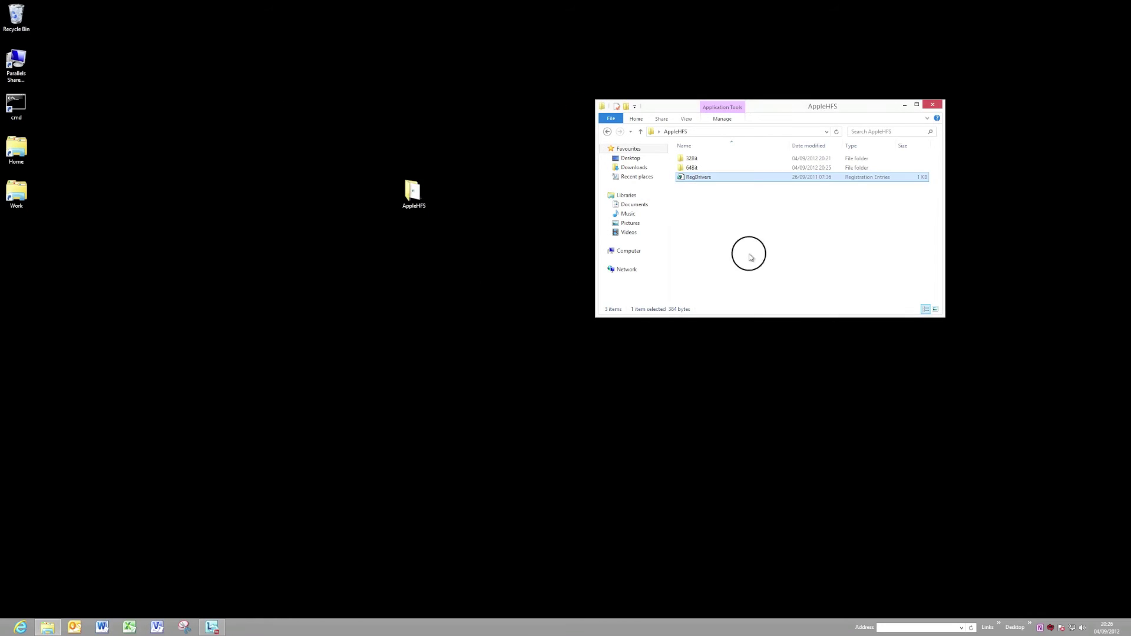